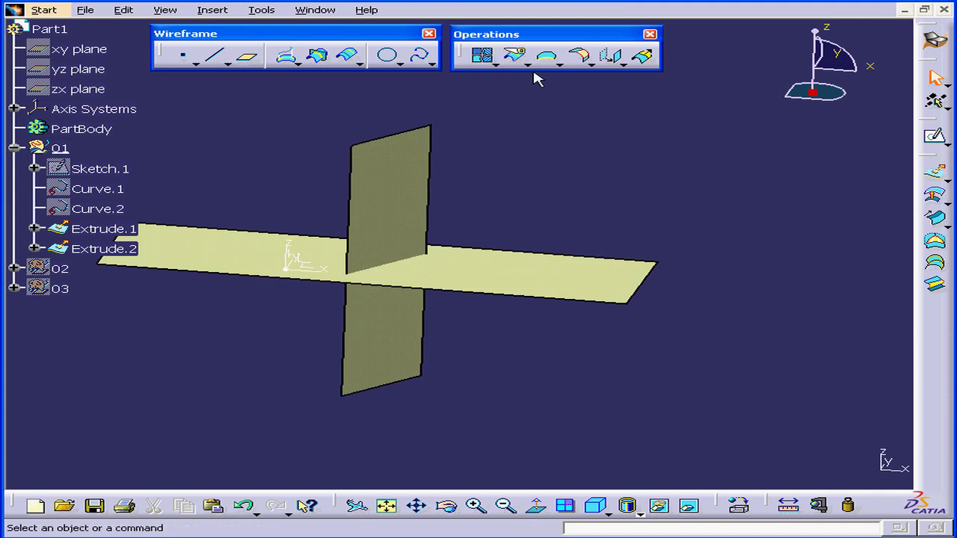
Tear off the Shape Fillet flyout as a floating Fillets toolbar
{"action": "left_click", "coordinate": [591, 66]}
{"action": "left_click_drag", "start_coordinate": [605, 85], "coordinate": [701, 88]}
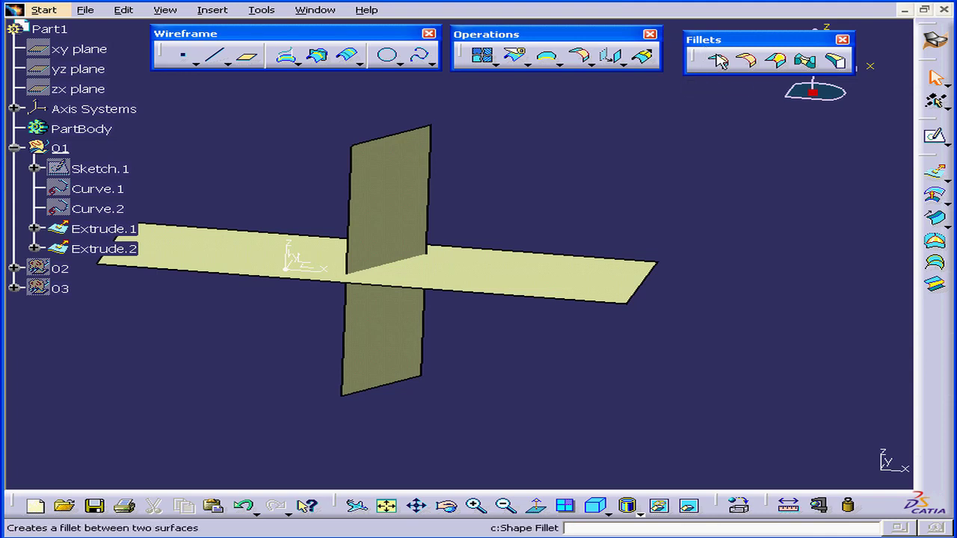
Preview a 17mm BiTangent fillet with Extrude.2 as Support 1 and Extrude.1 as Support 2
{"action": "left_click", "coordinate": [720, 61]}
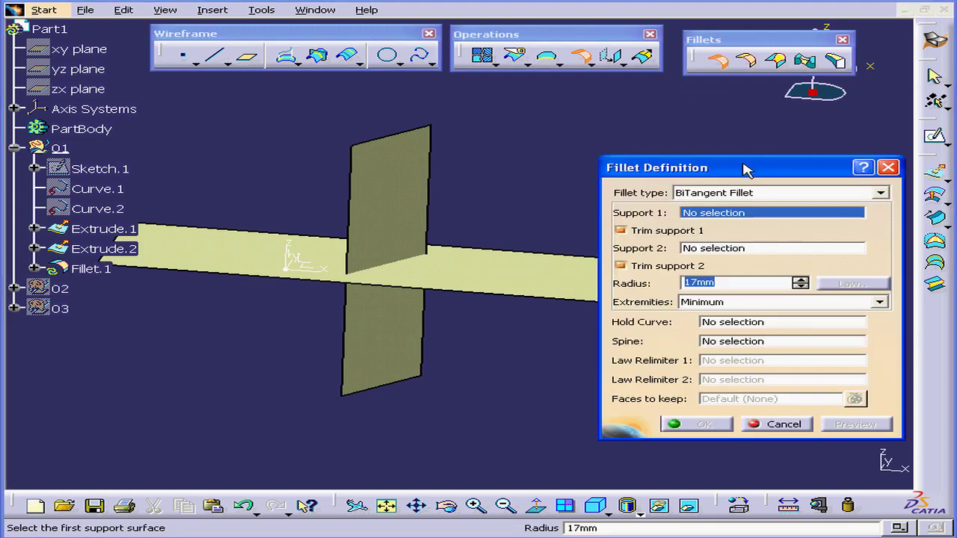
{"action": "left_click_drag", "start_coordinate": [742, 161], "coordinate": [758, 116]}
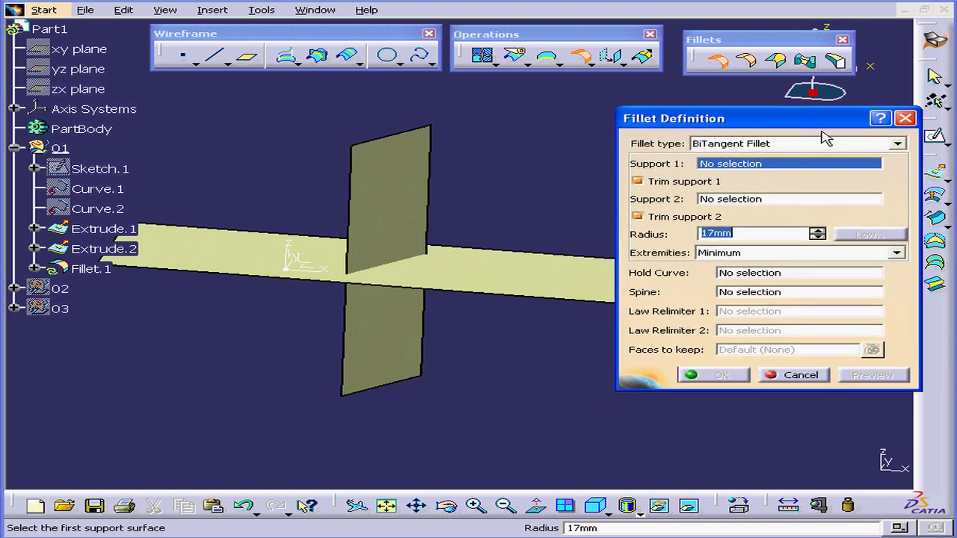
{"action": "left_click", "coordinate": [893, 148]}
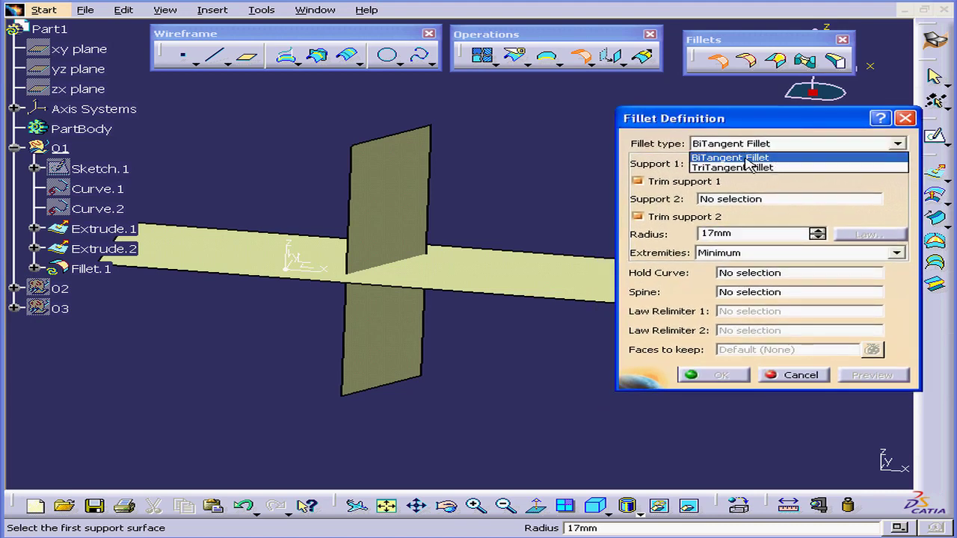
{"action": "left_click", "coordinate": [746, 158]}
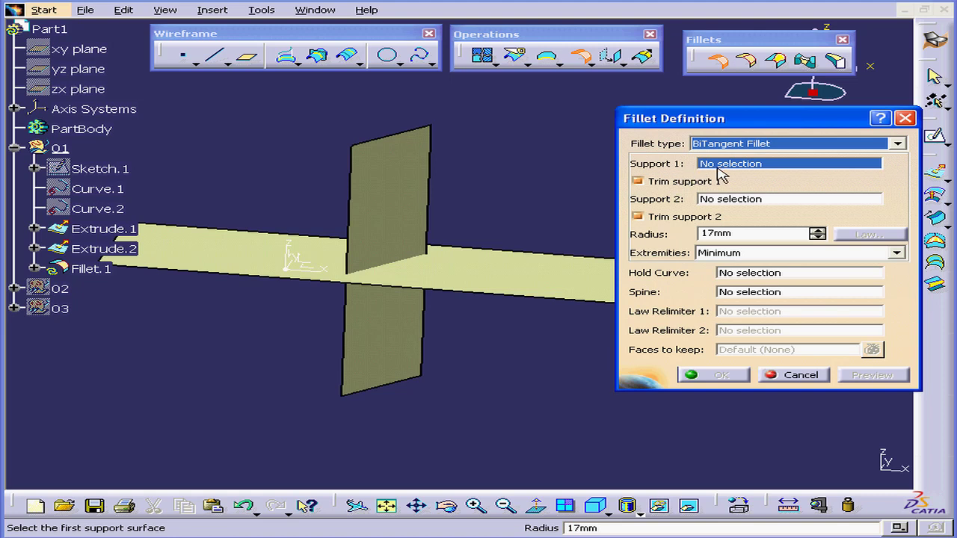
{"action": "left_click", "coordinate": [391, 195]}
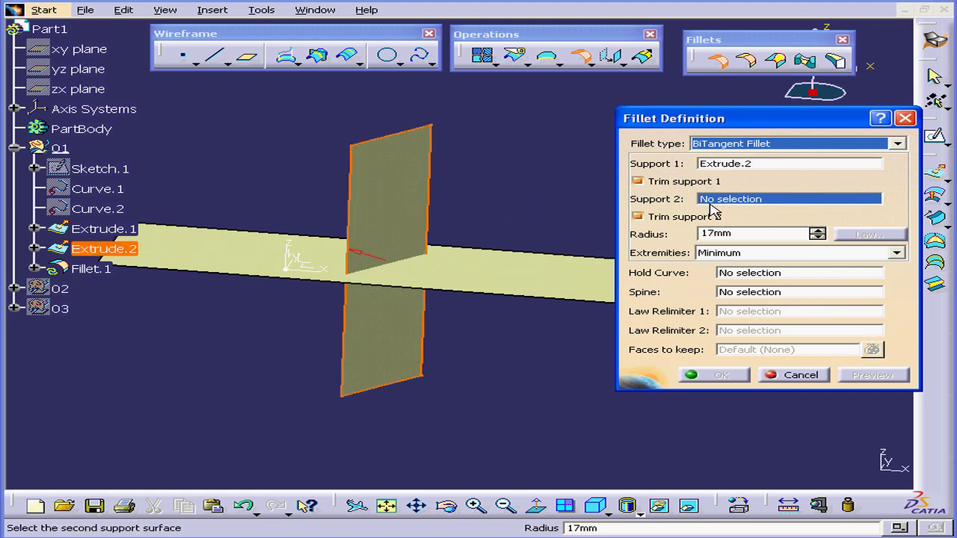
{"action": "left_click", "coordinate": [494, 273]}
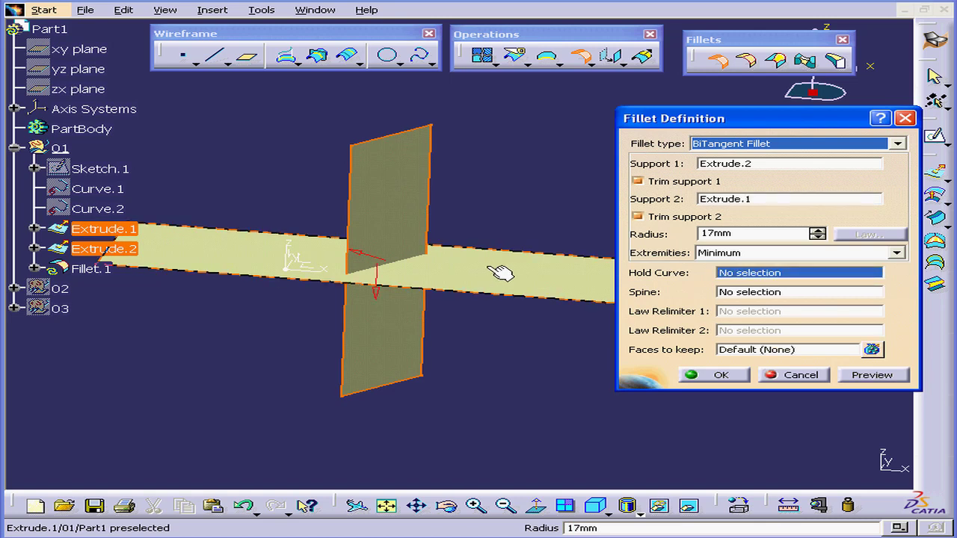
{"action": "left_click", "coordinate": [856, 378]}
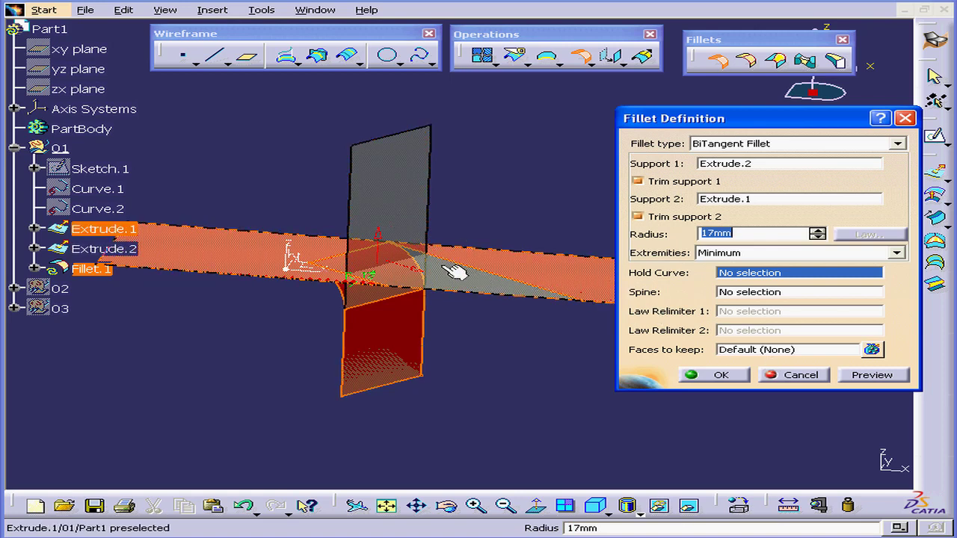
{"action": "left_click", "coordinate": [874, 378]}
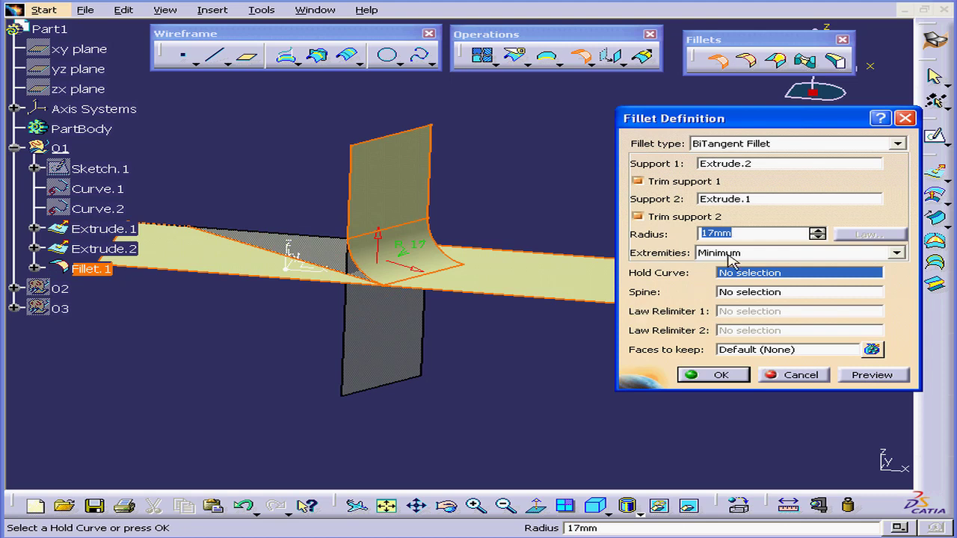
Raise the fillet radius to 20mm and preview it
{"action": "left_click", "coordinate": [818, 231]}
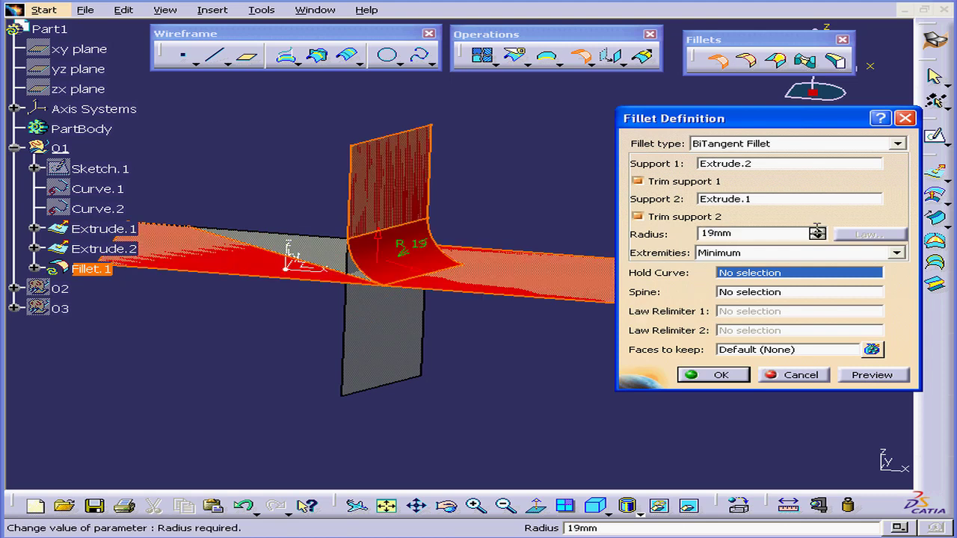
{"action": "double_click", "coordinate": [421, 248]}
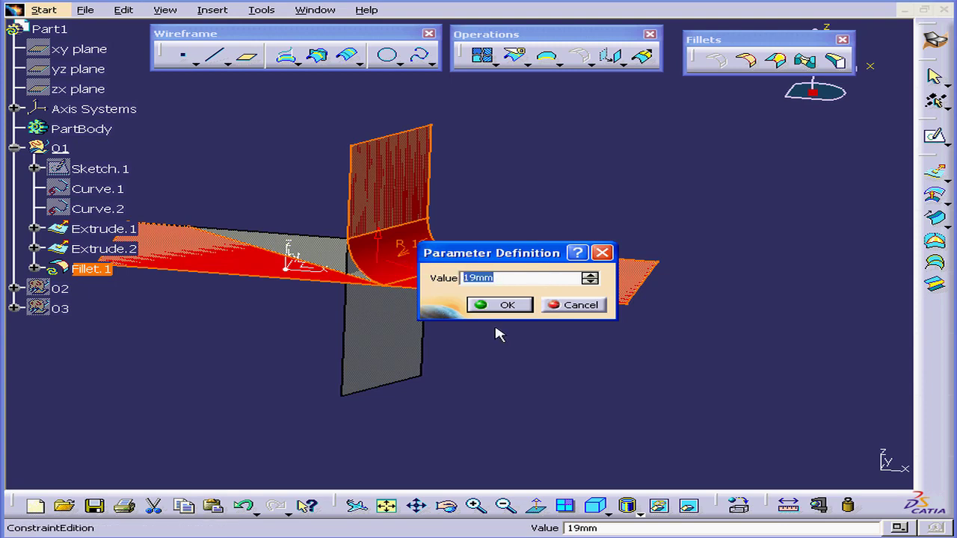
{"action": "type", "text": "20"}
{"action": "key", "text": "Tab"}
{"action": "left_click", "coordinate": [502, 305]}
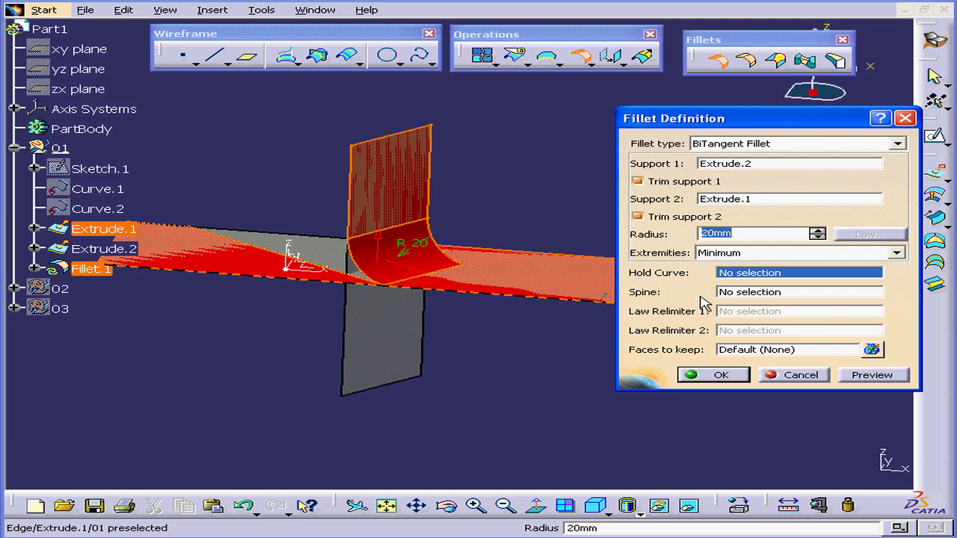
{"action": "left_click", "coordinate": [882, 380]}
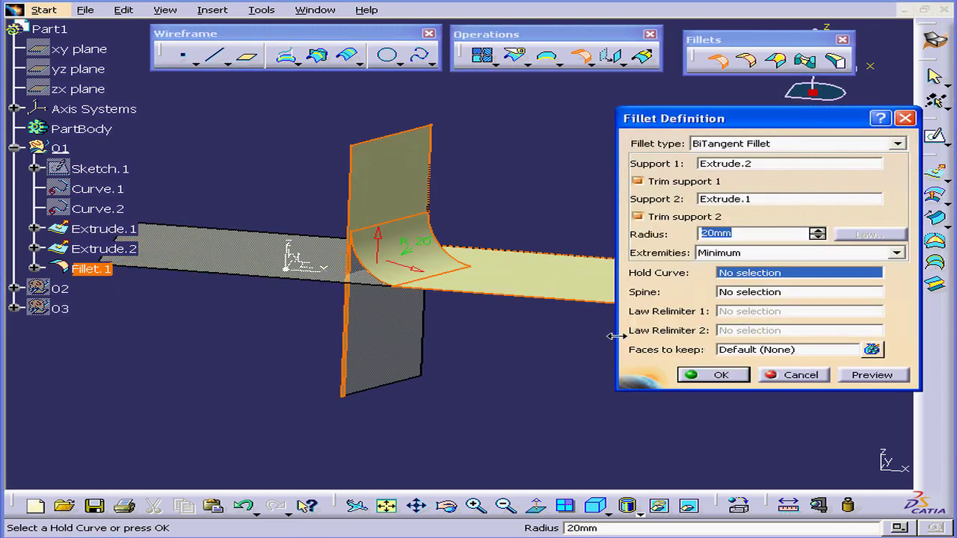
Preview the fillet with both supports untrimmed, then with both trimmed again
{"action": "left_click", "coordinate": [637, 182]}
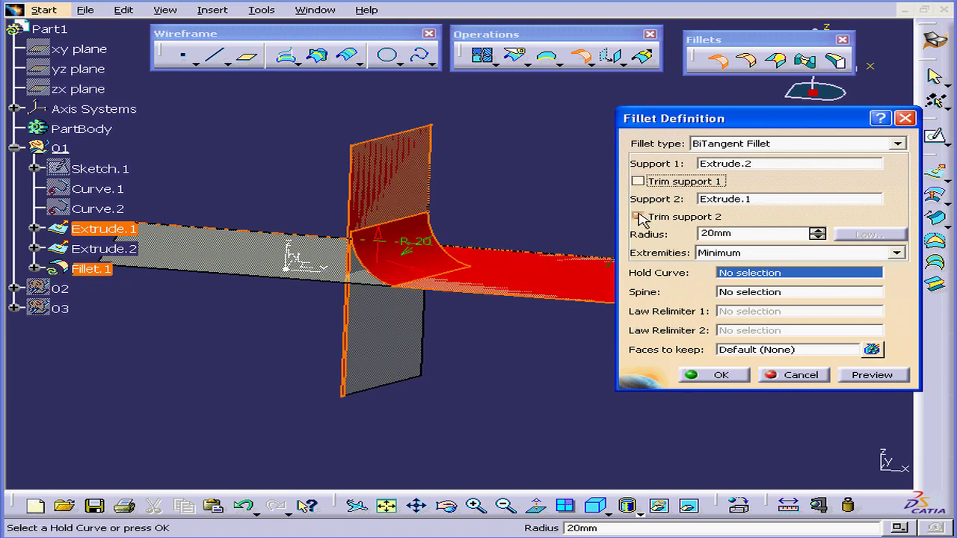
{"action": "left_click", "coordinate": [637, 217]}
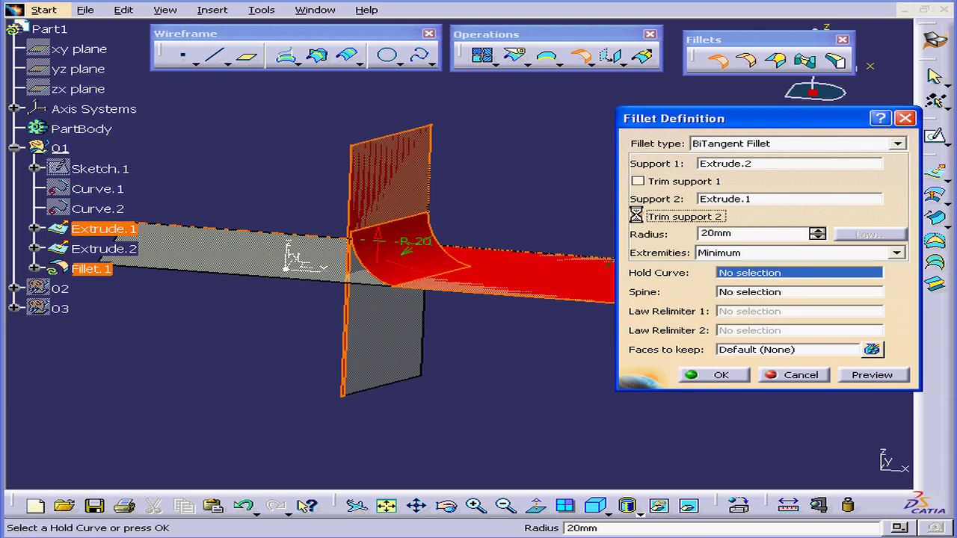
{"action": "left_click", "coordinate": [859, 377]}
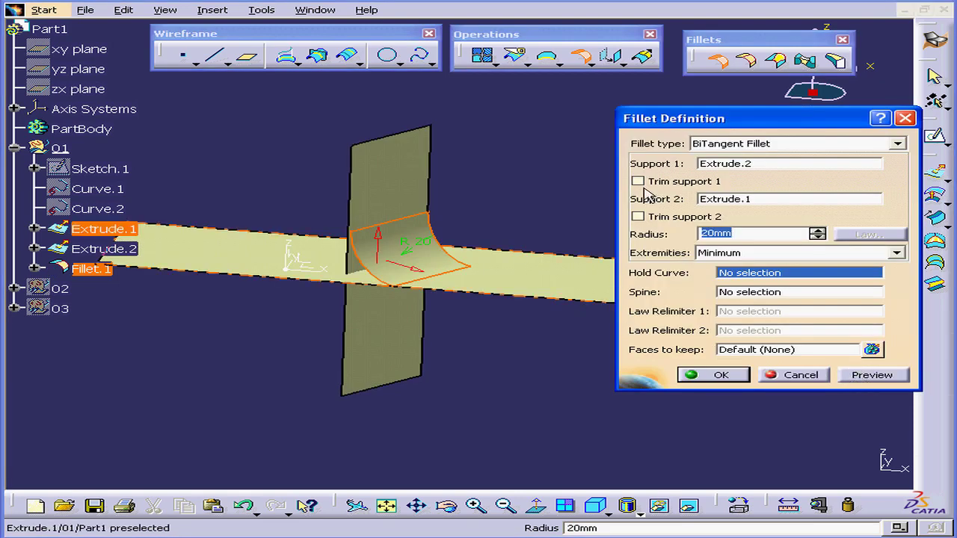
{"action": "left_click", "coordinate": [637, 180]}
{"action": "left_click", "coordinate": [637, 216]}
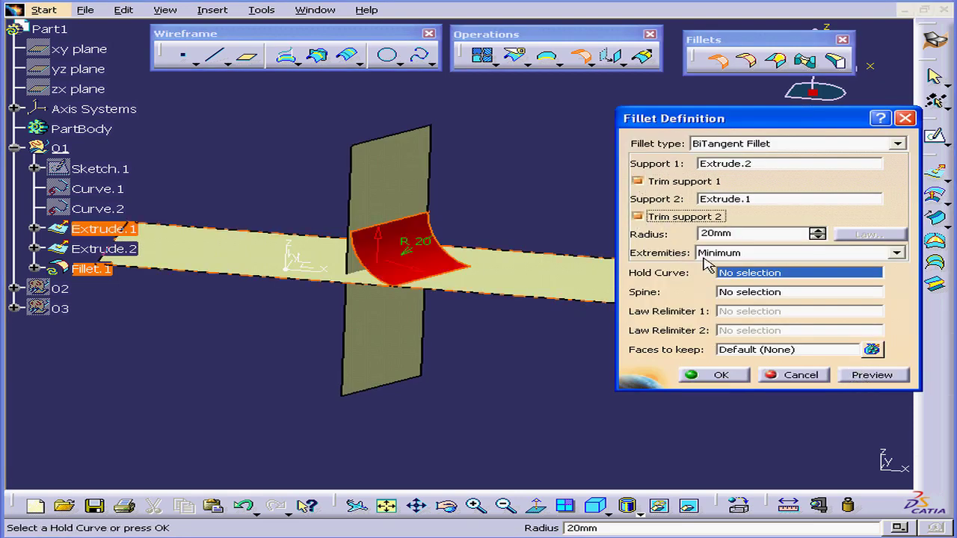
{"action": "left_click", "coordinate": [879, 380]}
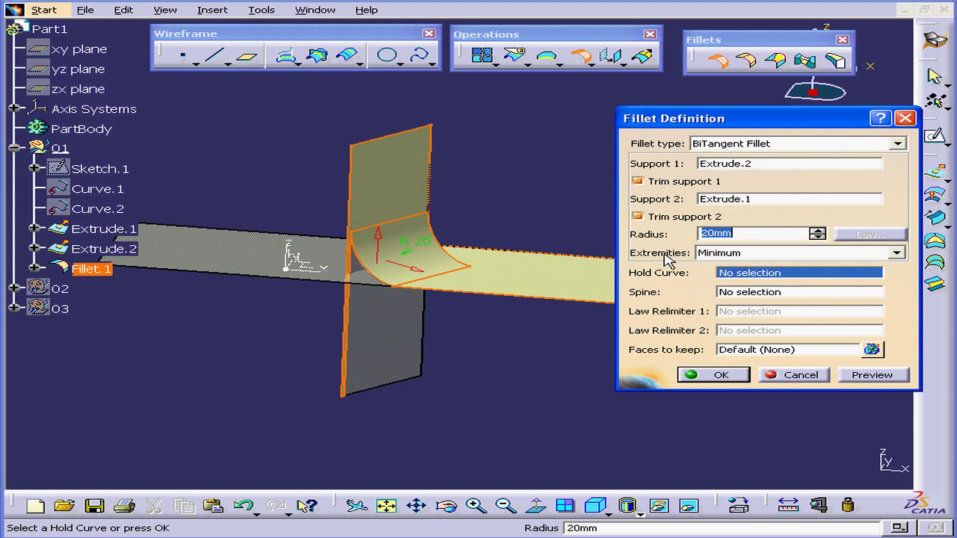
Set the fillet extremities to Smooth and preview, orbiting to inspect
{"action": "left_click", "coordinate": [895, 254]}
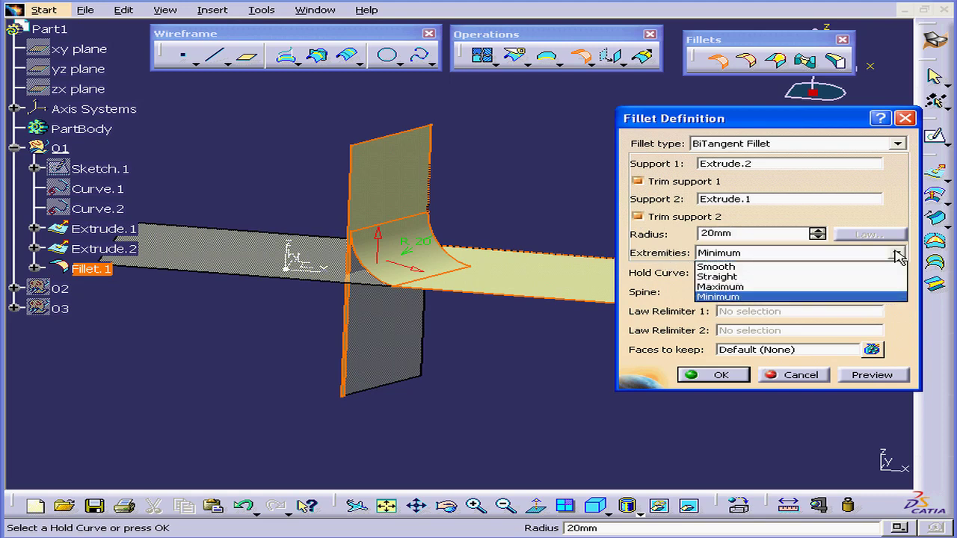
{"action": "left_click", "coordinate": [860, 268]}
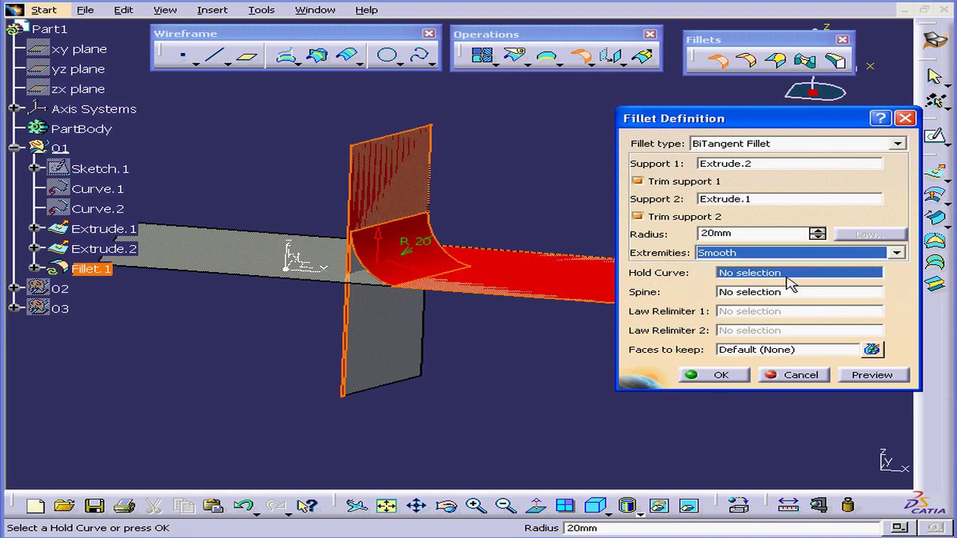
{"action": "mouse_move", "coordinate": [542, 294]}
{"action": "middle_mouse_down"}
{"action": "mouse_move", "coordinate": [406, 316]}
{"action": "mouse_move", "coordinate": [421, 295]}
{"action": "mouse_move", "coordinate": [359, 298]}
{"action": "middle_mouse_up"}
{"action": "left_click", "coordinate": [872, 375]}
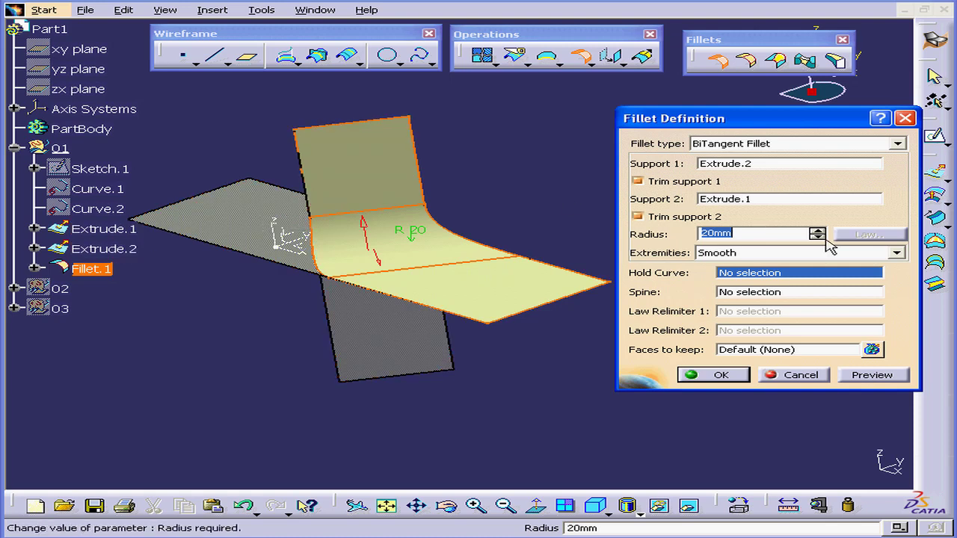
Switch the fillet extremities to Straight and preview
{"action": "left_click", "coordinate": [895, 253]}
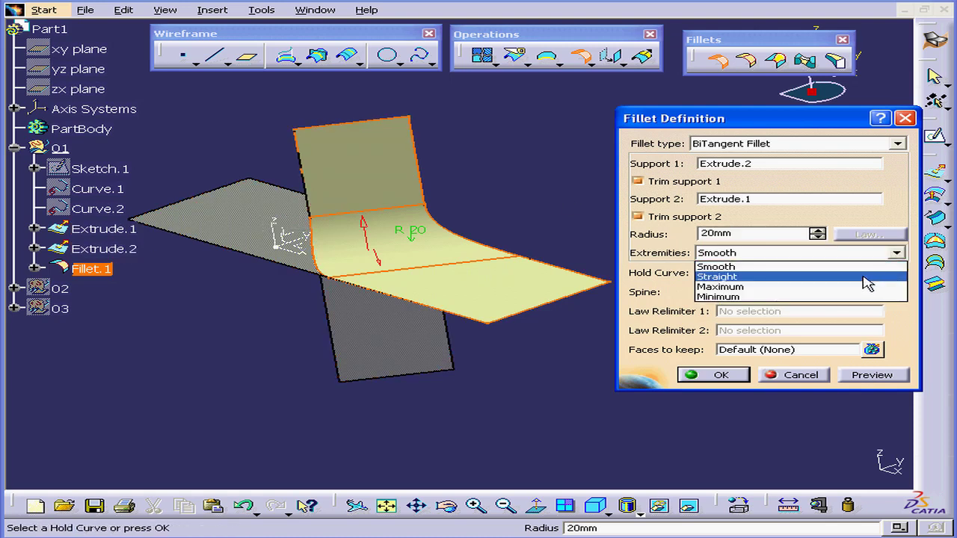
{"action": "left_click", "coordinate": [867, 278]}
{"action": "left_click", "coordinate": [872, 375]}
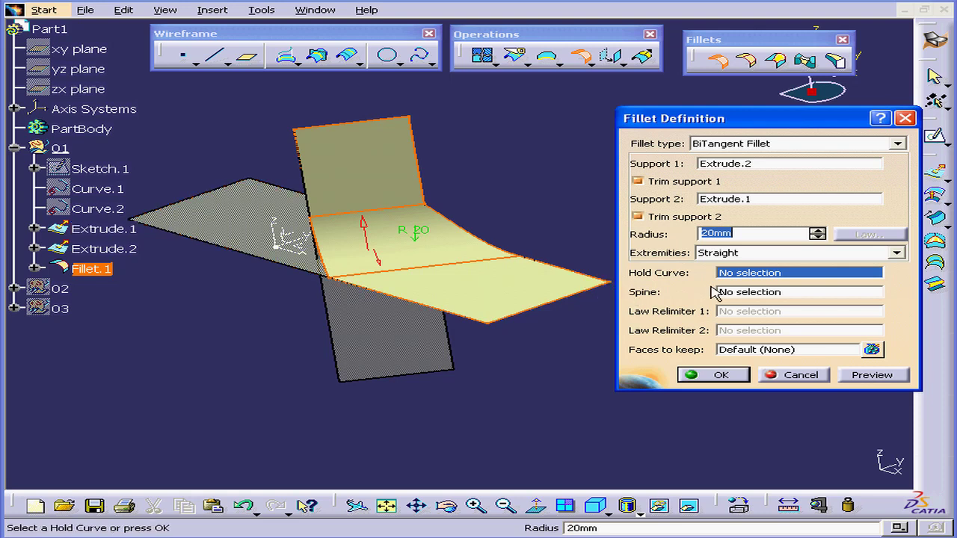
Try Maximum fillet extremities with a preview
{"action": "left_click", "coordinate": [897, 255]}
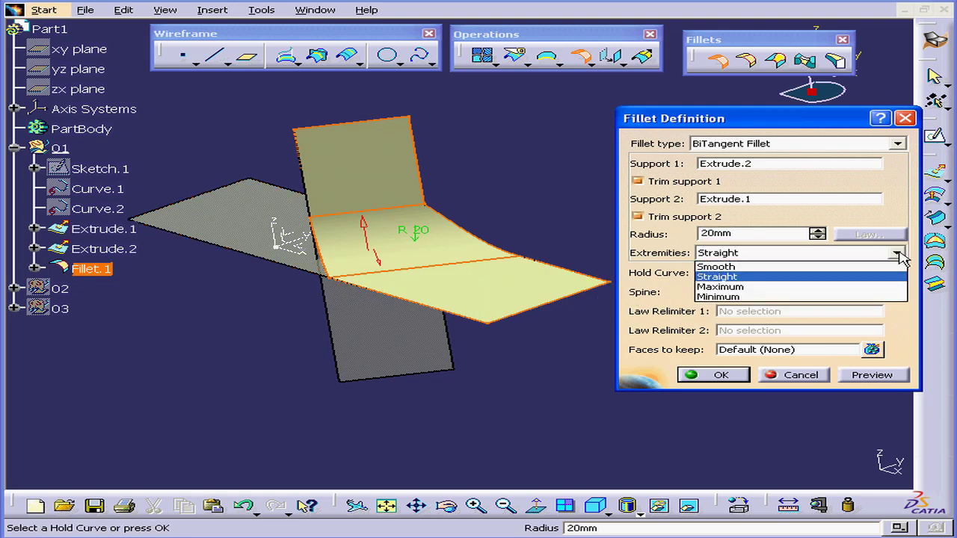
{"action": "left_click", "coordinate": [833, 296]}
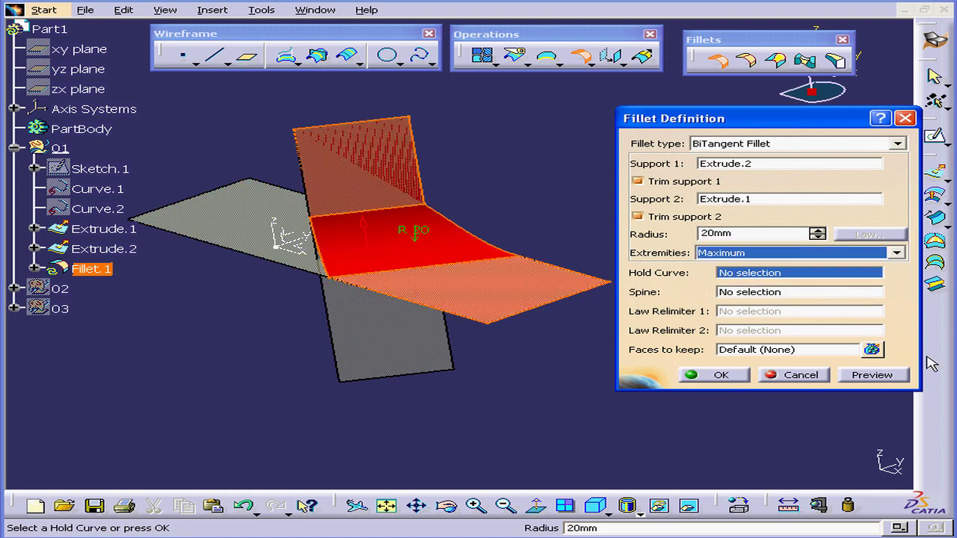
{"action": "left_click", "coordinate": [874, 375]}
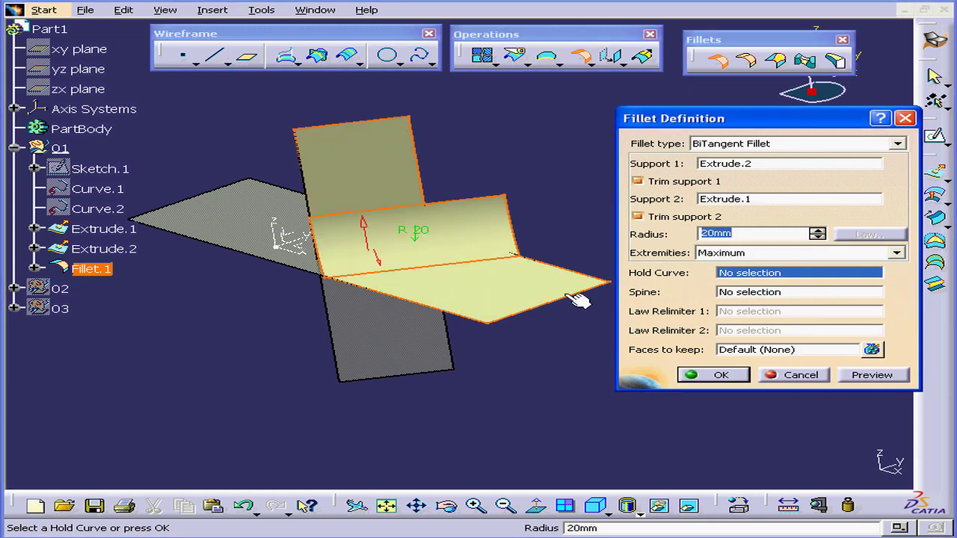
{"action": "left_click", "coordinate": [731, 273]}
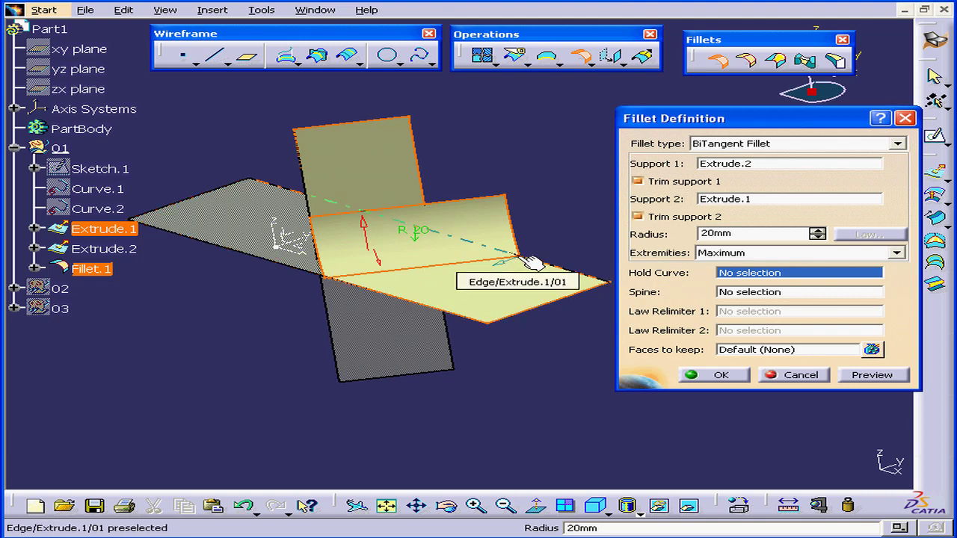
Switch extremities to Minimum, flip the fillet side and create Fillet.1
{"action": "left_click", "coordinate": [894, 254]}
{"action": "left_click", "coordinate": [772, 296]}
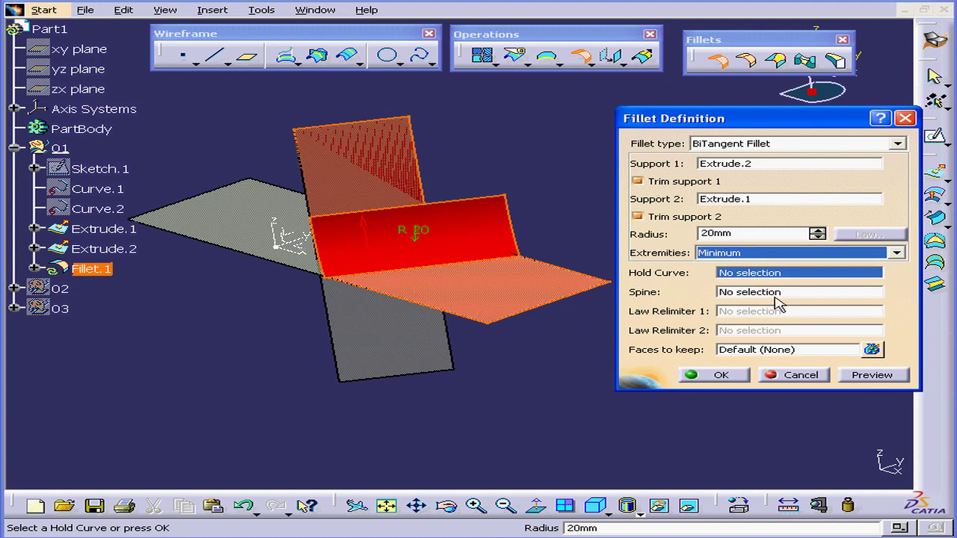
{"action": "left_click", "coordinate": [879, 376]}
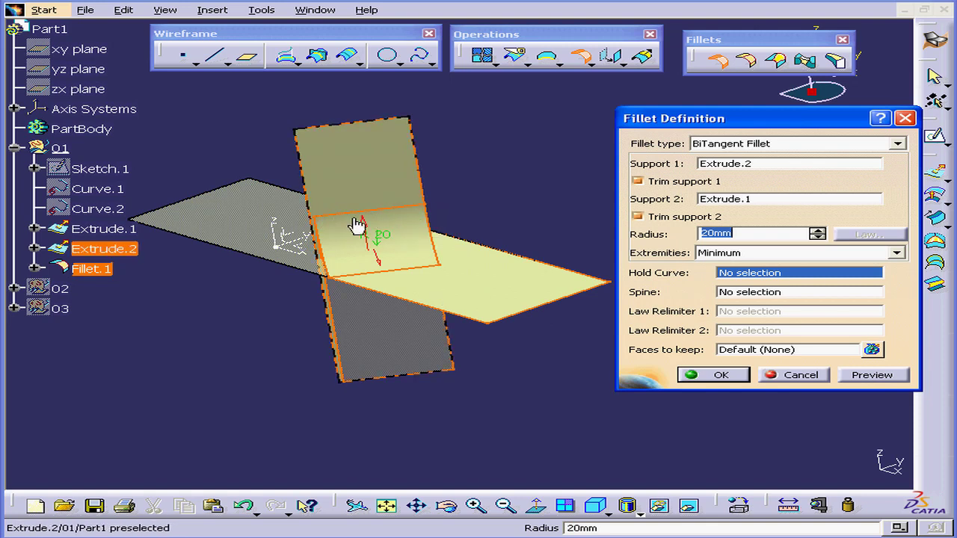
{"action": "left_click", "coordinate": [394, 220]}
{"action": "left_click", "coordinate": [720, 375]}
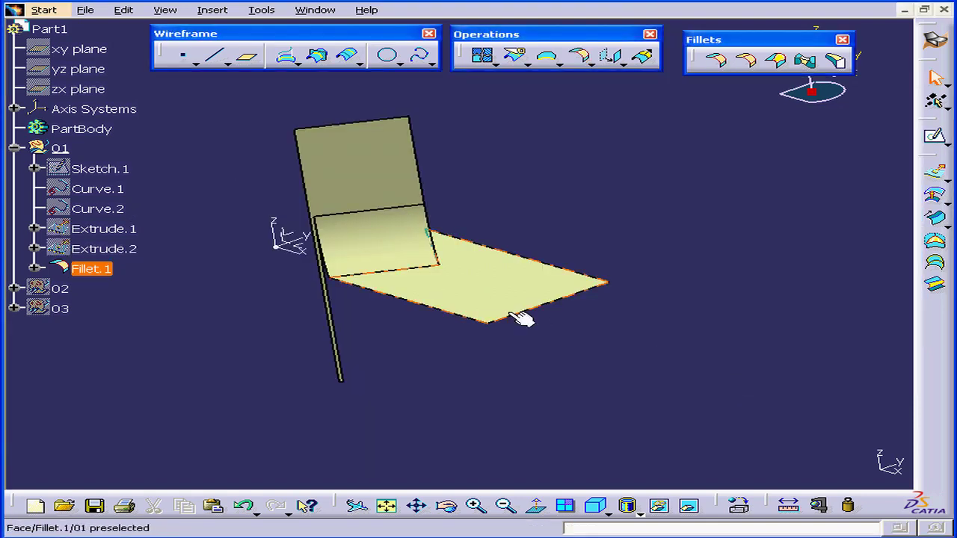
{"action": "mouse_move", "coordinate": [461, 298]}
{"action": "middle_mouse_down"}
{"action": "mouse_move", "coordinate": [271, 275]}
{"action": "mouse_move", "coordinate": [515, 266]}
{"action": "mouse_move", "coordinate": [412, 284]}
{"action": "mouse_move", "coordinate": [441, 275]}
{"action": "middle_mouse_up"}
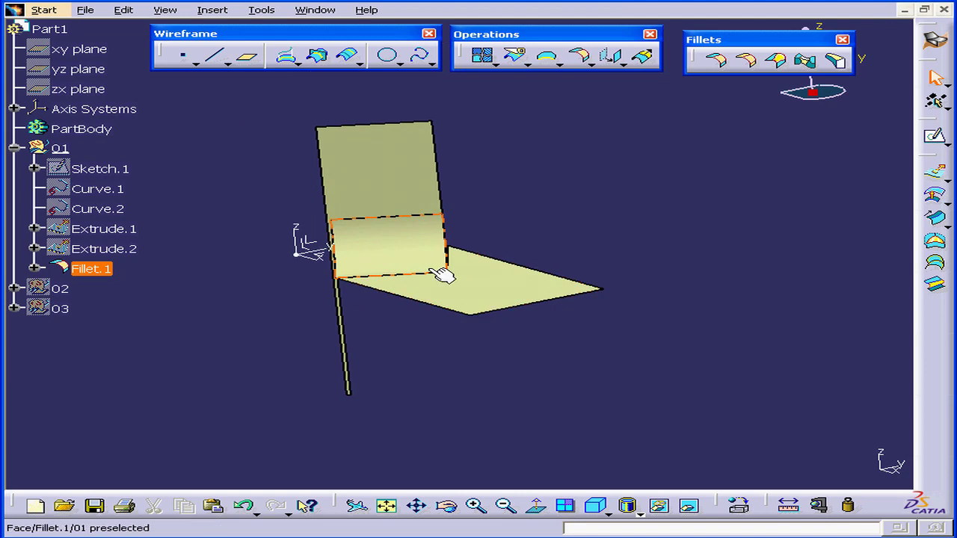
Hide geometrical set 01 and collapse it in the tree
{"action": "right_click", "coordinate": [51, 146]}
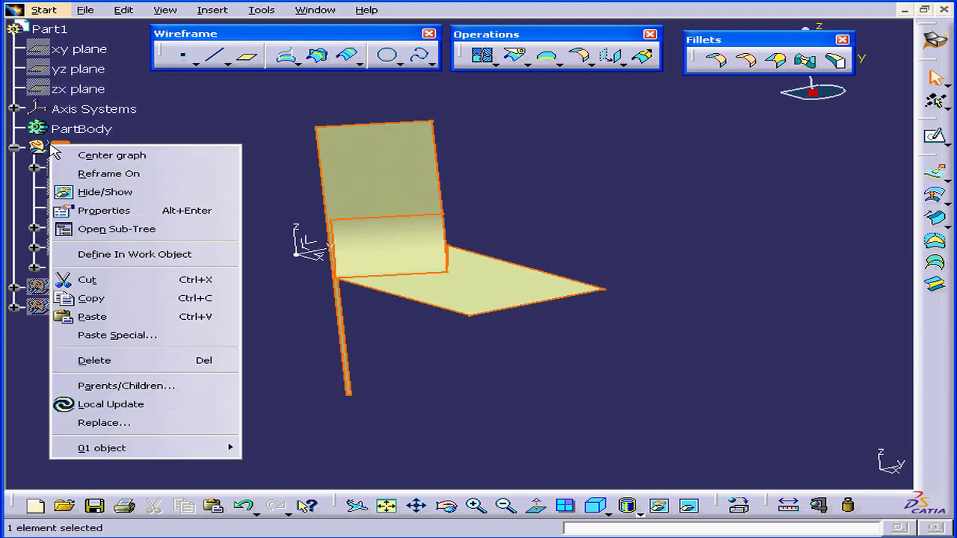
{"action": "left_click", "coordinate": [131, 194]}
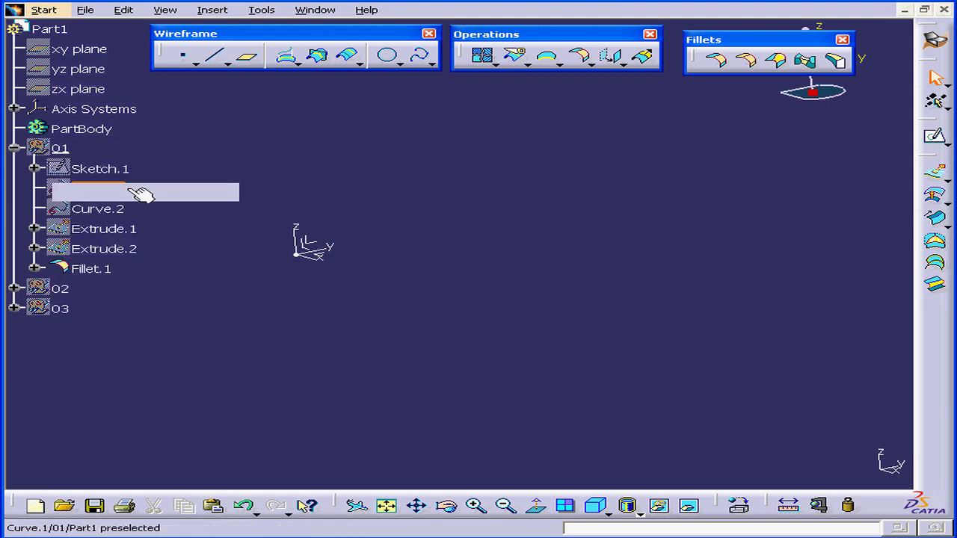
{"action": "left_click", "coordinate": [15, 148]}
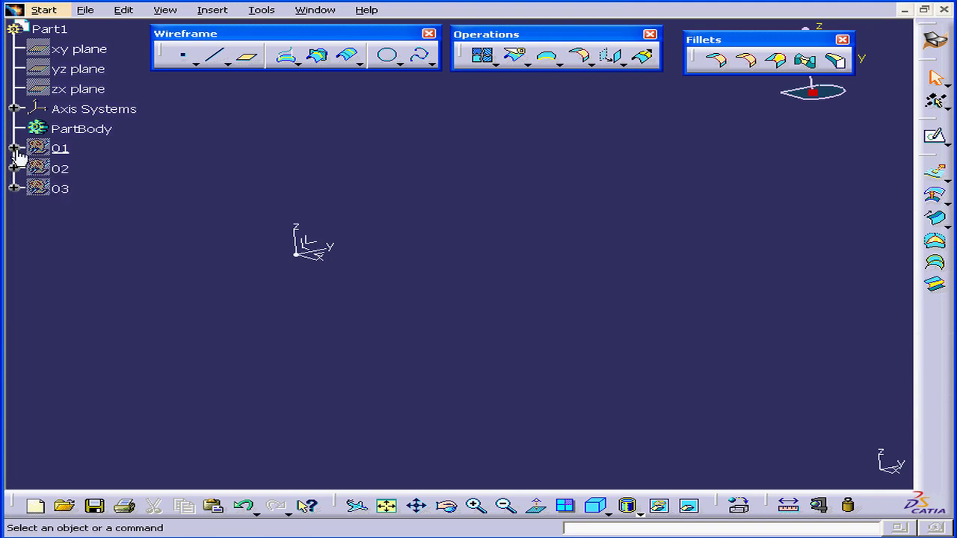
Show set 02's surfaces and define set 02 as the in-work object
{"action": "left_click", "coordinate": [15, 169]}
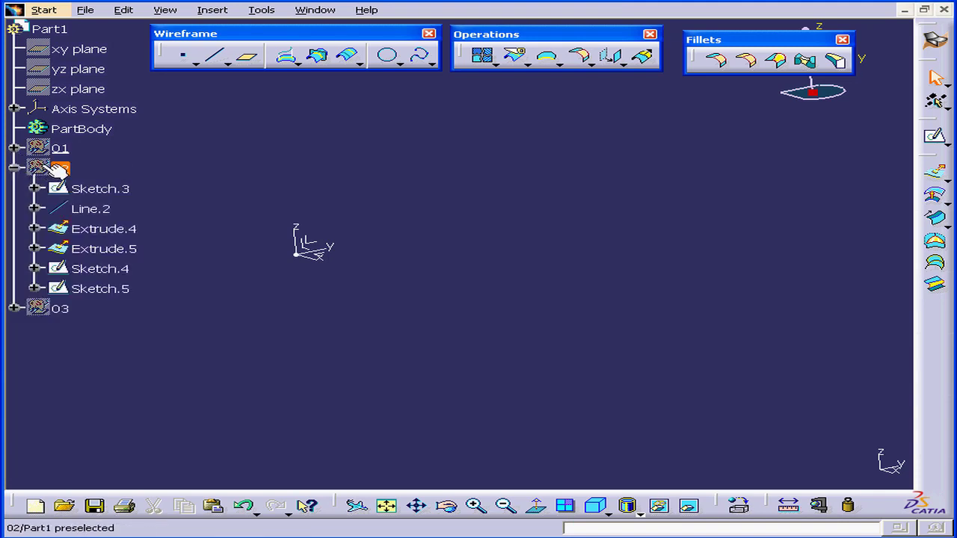
{"action": "right_click", "coordinate": [43, 166]}
{"action": "left_click", "coordinate": [120, 212]}
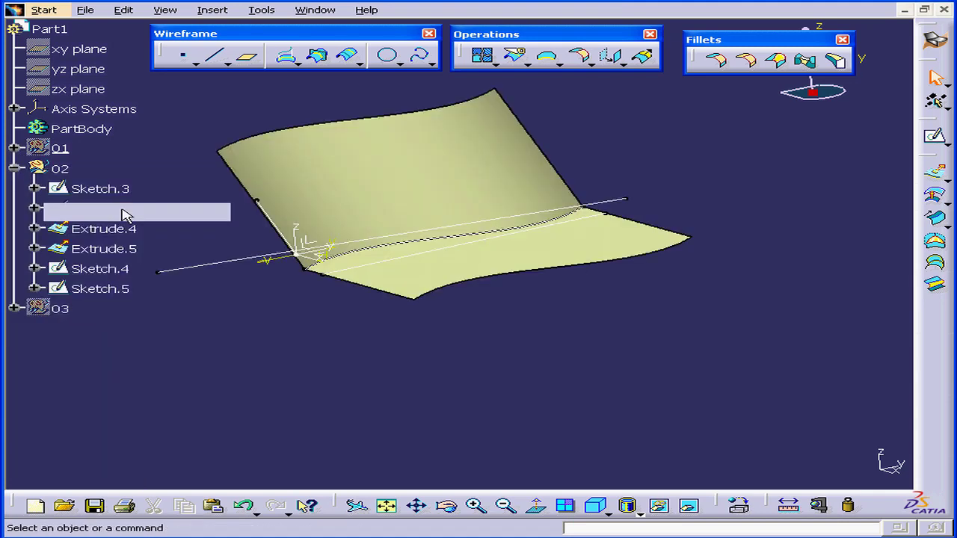
{"action": "right_click", "coordinate": [60, 169]}
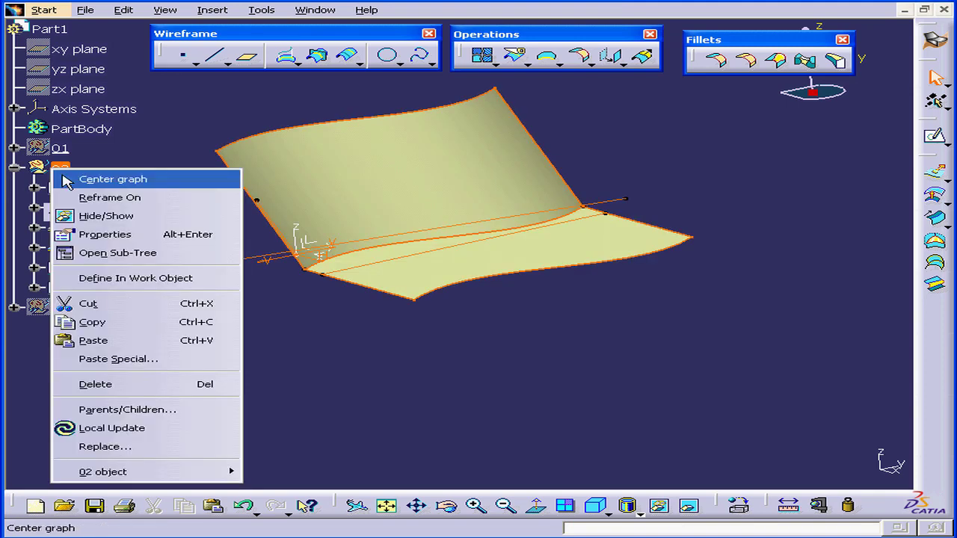
{"action": "left_click", "coordinate": [166, 284]}
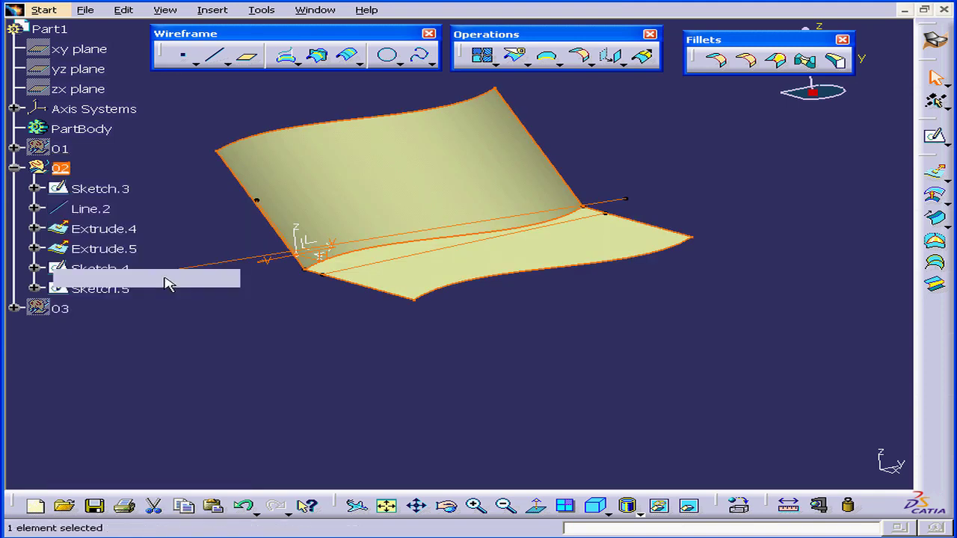
{"action": "mouse_move", "coordinate": [277, 313]}
{"action": "middle_mouse_down"}
{"action": "mouse_move", "coordinate": [373, 299]}
{"action": "mouse_move", "coordinate": [360, 314]}
{"action": "middle_mouse_up"}
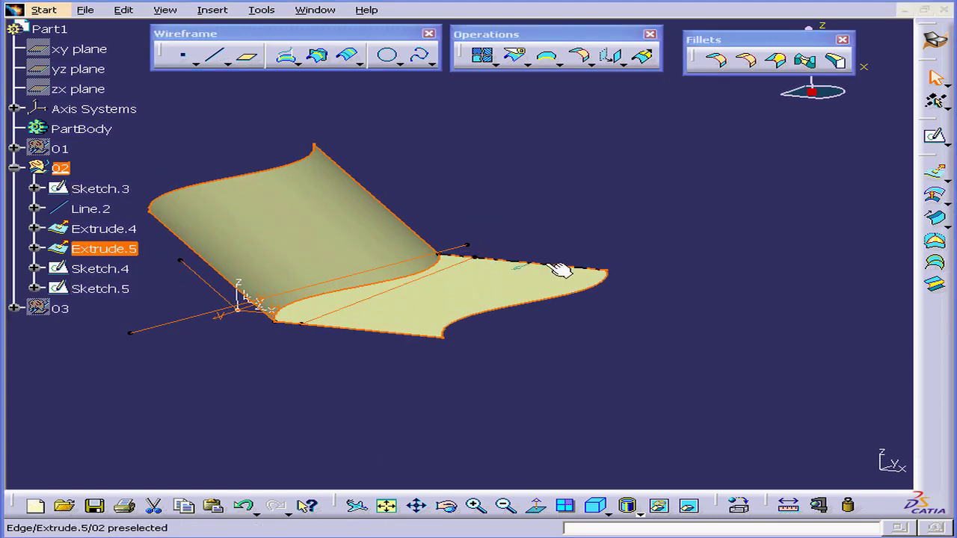
{"action": "left_click", "coordinate": [487, 210]}
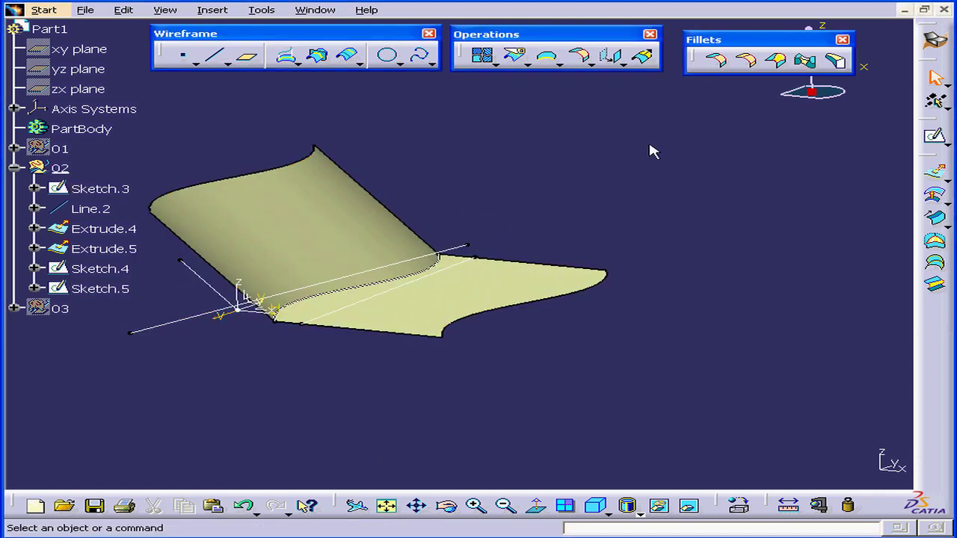
Preview a Shape Fillet on Extrude.5 and Extrude.4, dismissing the update error first
{"action": "left_click", "coordinate": [723, 63]}
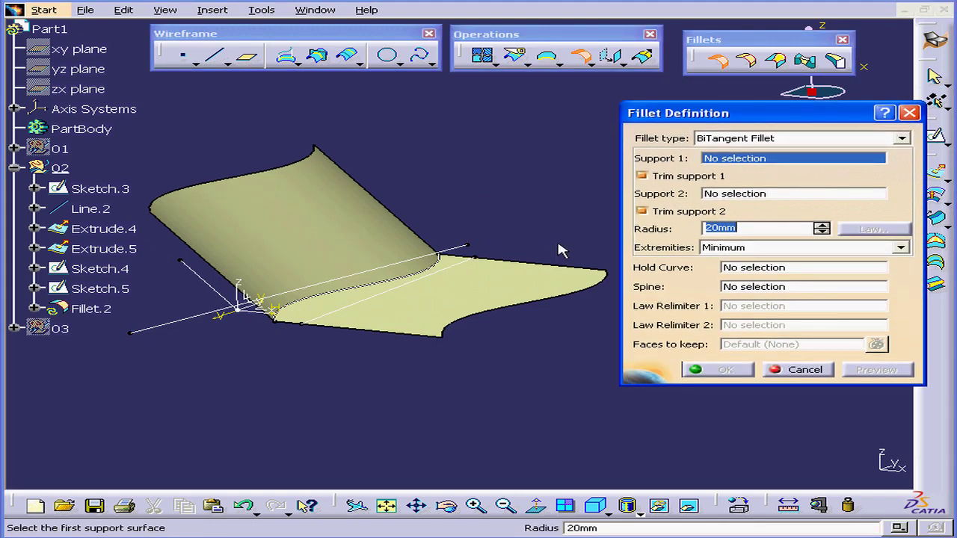
{"action": "left_click", "coordinate": [476, 299]}
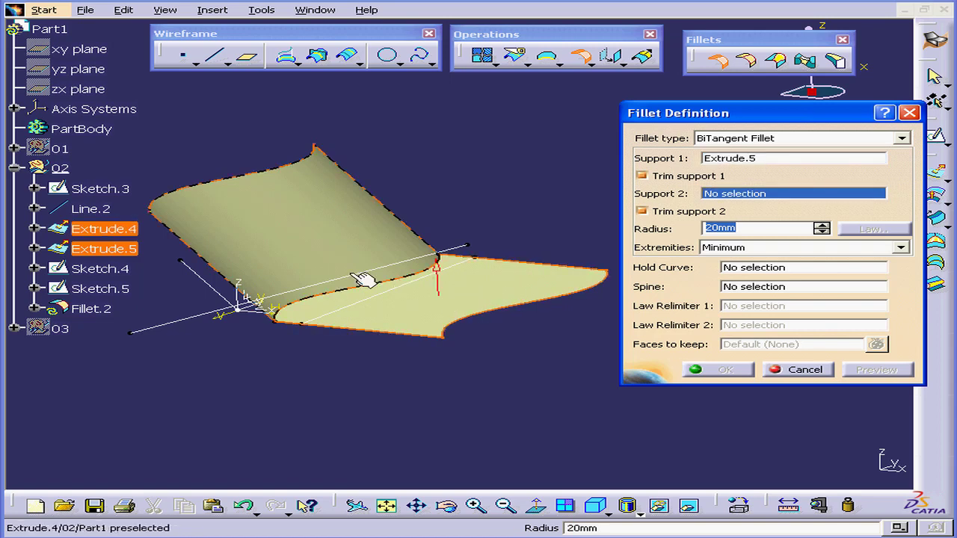
{"action": "left_click", "coordinate": [314, 243]}
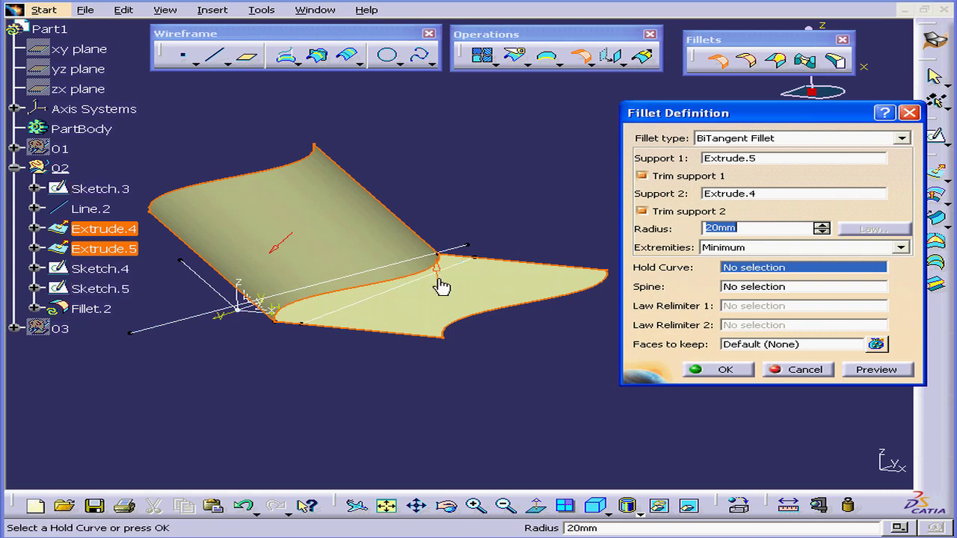
{"action": "left_click", "coordinate": [876, 369]}
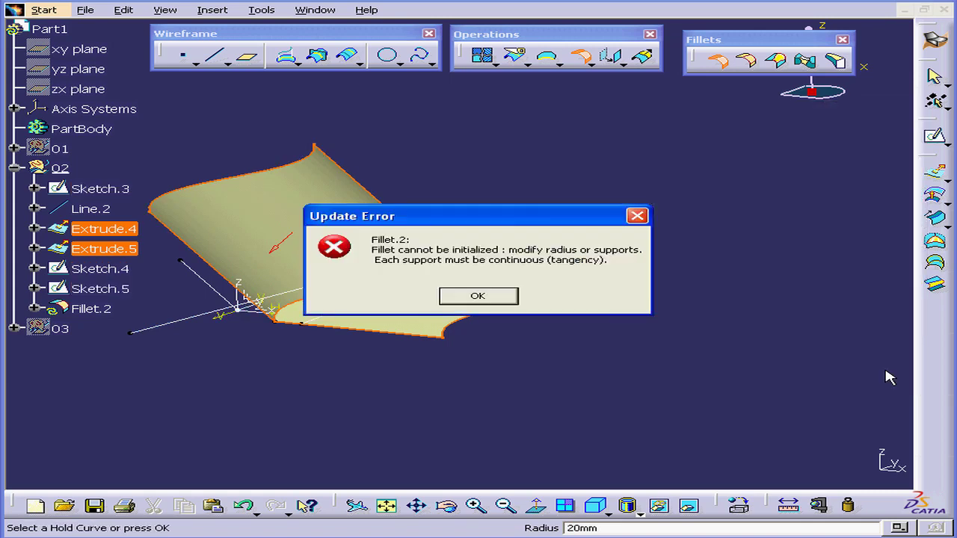
{"action": "left_click", "coordinate": [489, 299]}
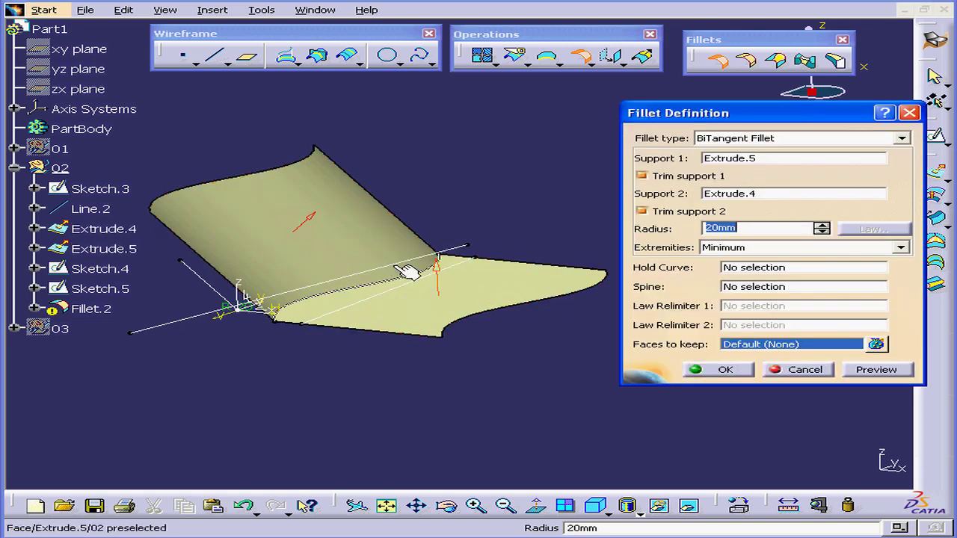
{"action": "left_click", "coordinate": [871, 370]}
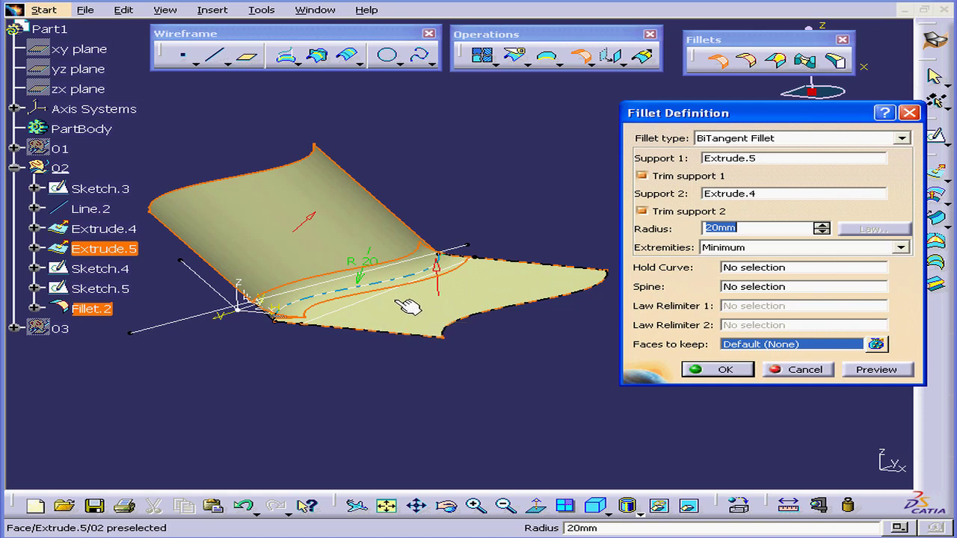
{"action": "mouse_move", "coordinate": [273, 317]}
{"action": "middle_mouse_down"}
{"action": "mouse_move", "coordinate": [291, 346]}
{"action": "mouse_move", "coordinate": [331, 352]}
{"action": "middle_mouse_up"}
{"action": "middle_click_drag", "start_coordinate": [374, 316], "coordinate": [364, 318]}
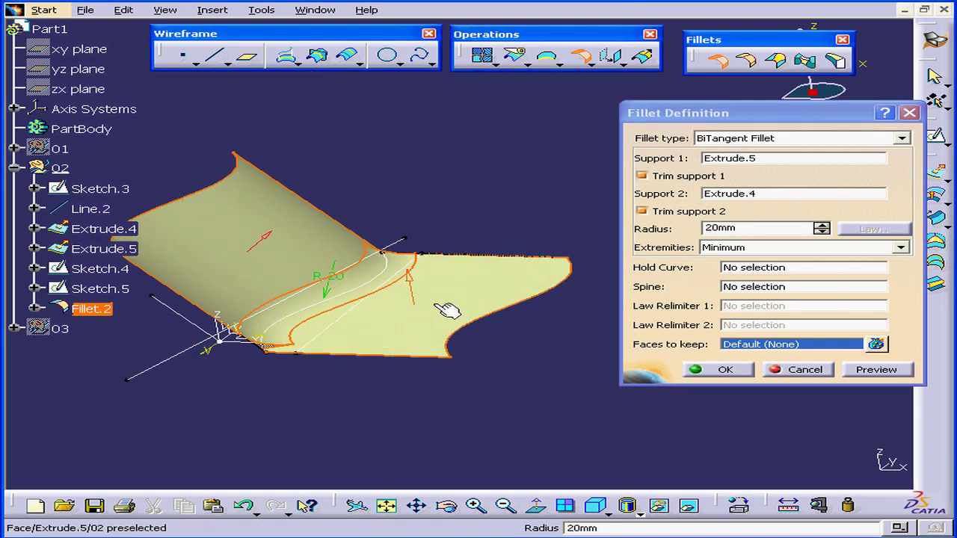
{"action": "left_click", "coordinate": [647, 288]}
Assign Sketch.5 as hold curve and Sketch.4 as spine, then preview the fillet
{"action": "left_click", "coordinate": [745, 269]}
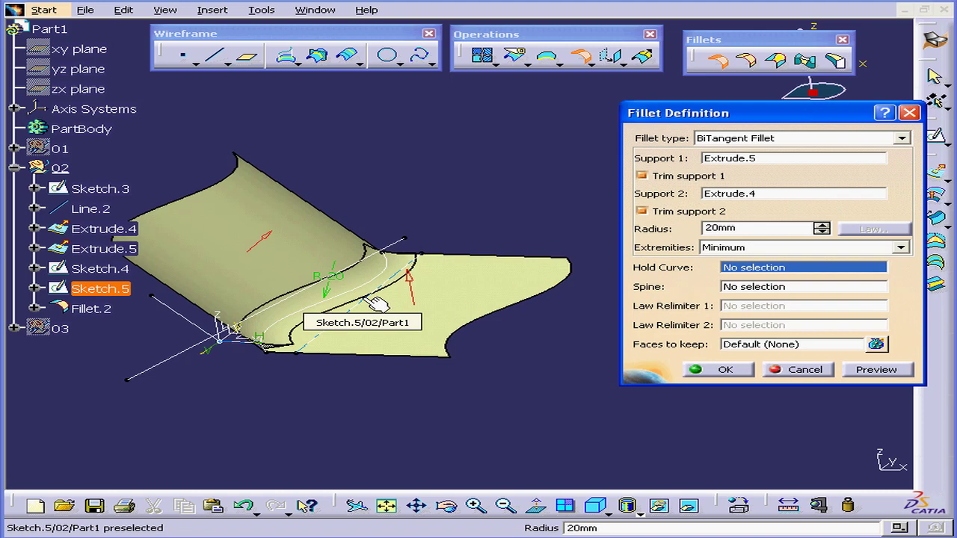
{"action": "left_click", "coordinate": [377, 303]}
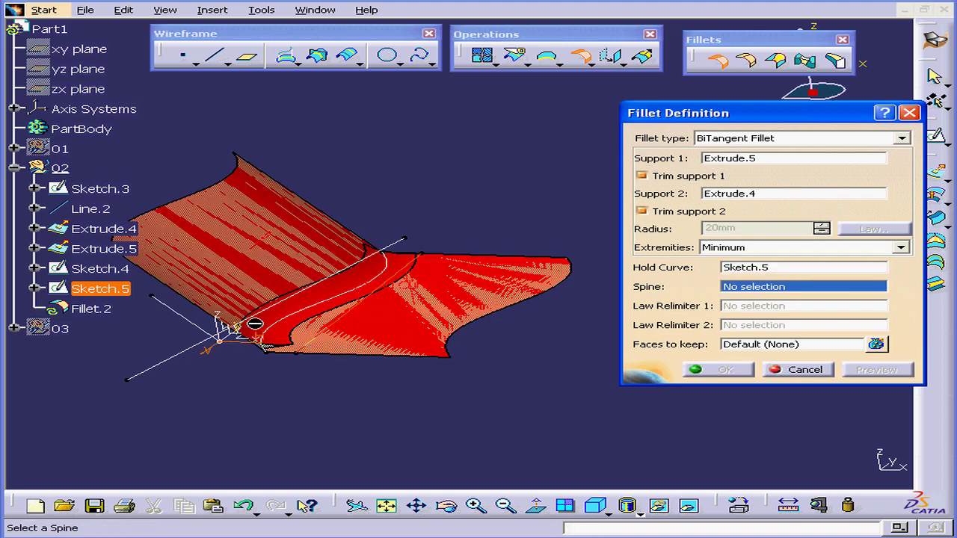
{"action": "mouse_move", "coordinate": [250, 325]}
{"action": "middle_mouse_down"}
{"action": "mouse_move", "coordinate": [297, 330]}
{"action": "mouse_move", "coordinate": [396, 284]}
{"action": "middle_mouse_up"}
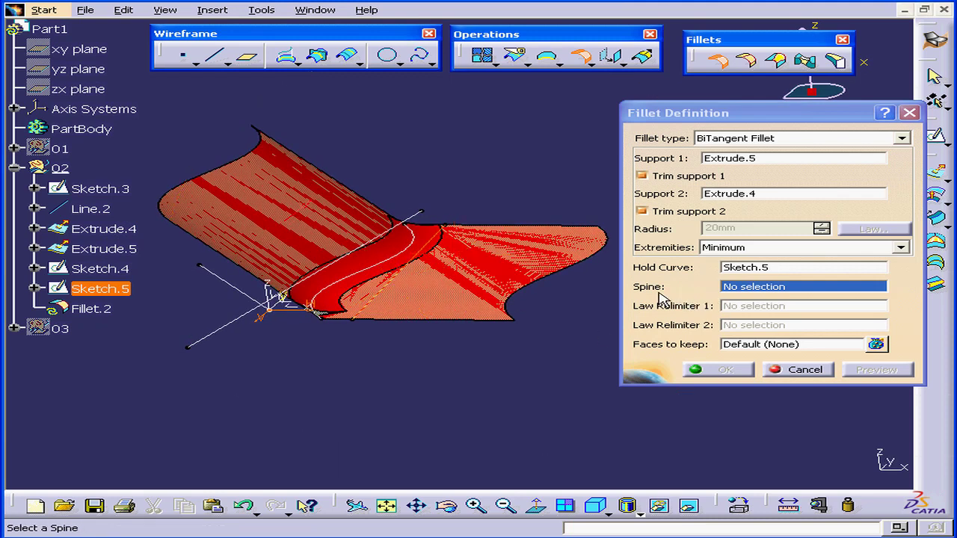
{"action": "left_click", "coordinate": [243, 333]}
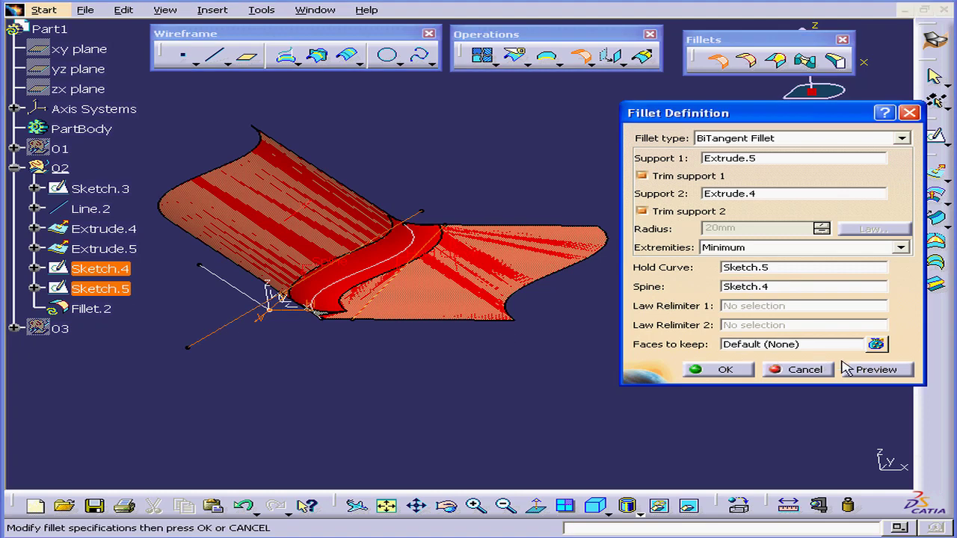
{"action": "left_click", "coordinate": [867, 370]}
{"action": "mouse_move", "coordinate": [335, 296]}
{"action": "middle_mouse_down"}
{"action": "mouse_move", "coordinate": [345, 325]}
{"action": "mouse_move", "coordinate": [348, 301]}
{"action": "mouse_move", "coordinate": [320, 294]}
{"action": "mouse_move", "coordinate": [420, 305]}
{"action": "mouse_move", "coordinate": [427, 324]}
{"action": "mouse_move", "coordinate": [438, 316]}
{"action": "mouse_move", "coordinate": [388, 315]}
{"action": "middle_mouse_up"}
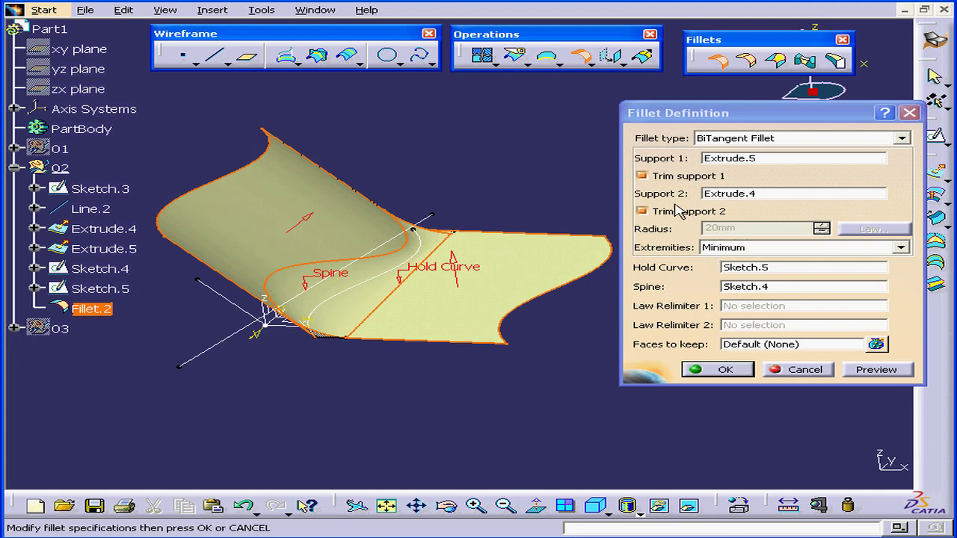
Toggle trimming of both supports and create Fillet.2
{"action": "left_click", "coordinate": [641, 177]}
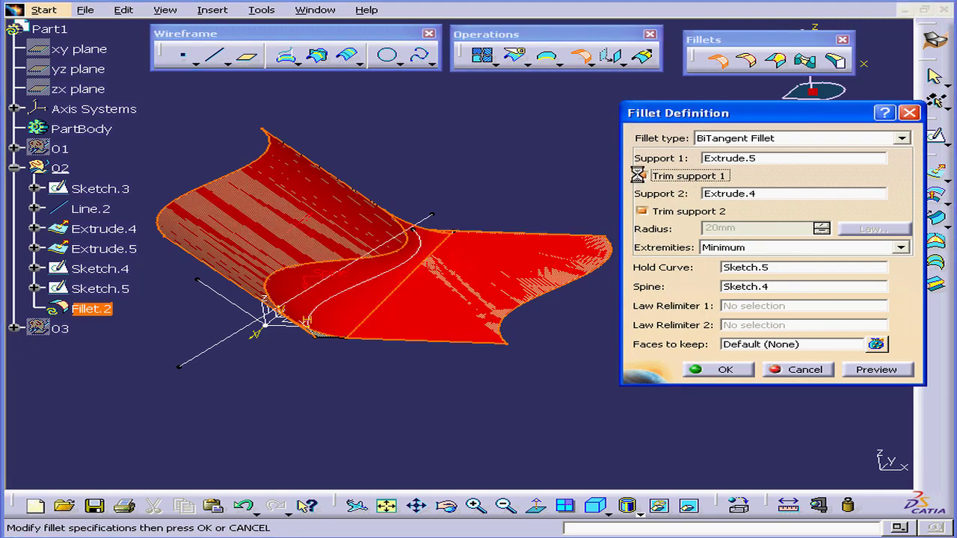
{"action": "left_click", "coordinate": [641, 212]}
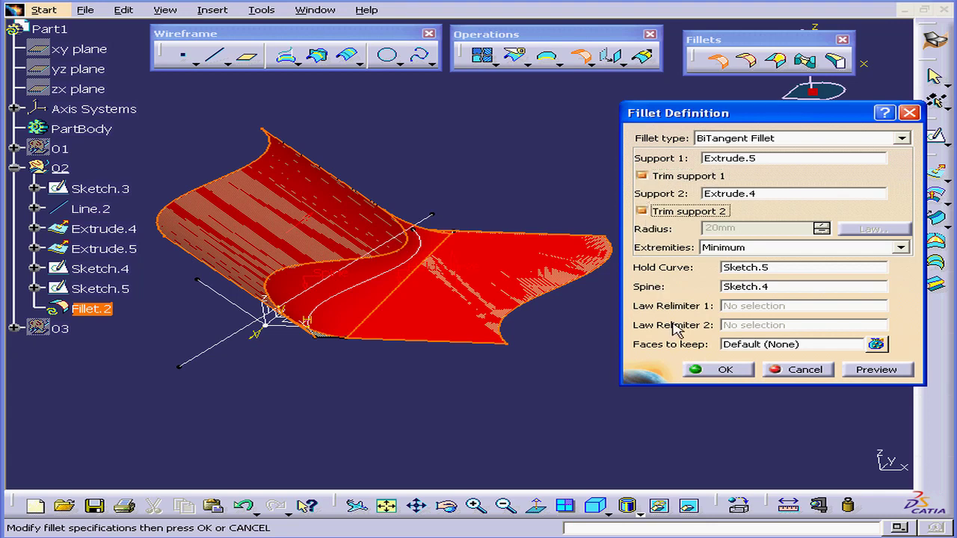
{"action": "left_click", "coordinate": [723, 368]}
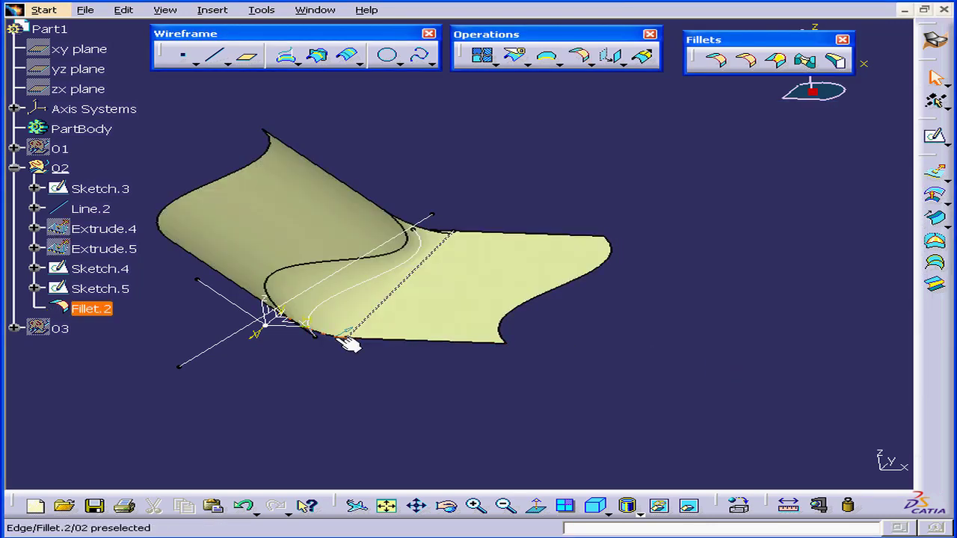
Delete Fillet.2 from set 02 and confirm the deletion
{"action": "mouse_move", "coordinate": [351, 344]}
{"action": "middle_mouse_down"}
{"action": "mouse_move", "coordinate": [423, 274]}
{"action": "mouse_move", "coordinate": [419, 294]}
{"action": "mouse_move", "coordinate": [412, 243]}
{"action": "mouse_move", "coordinate": [361, 238]}
{"action": "middle_mouse_up"}
{"action": "right_click", "coordinate": [93, 306]}
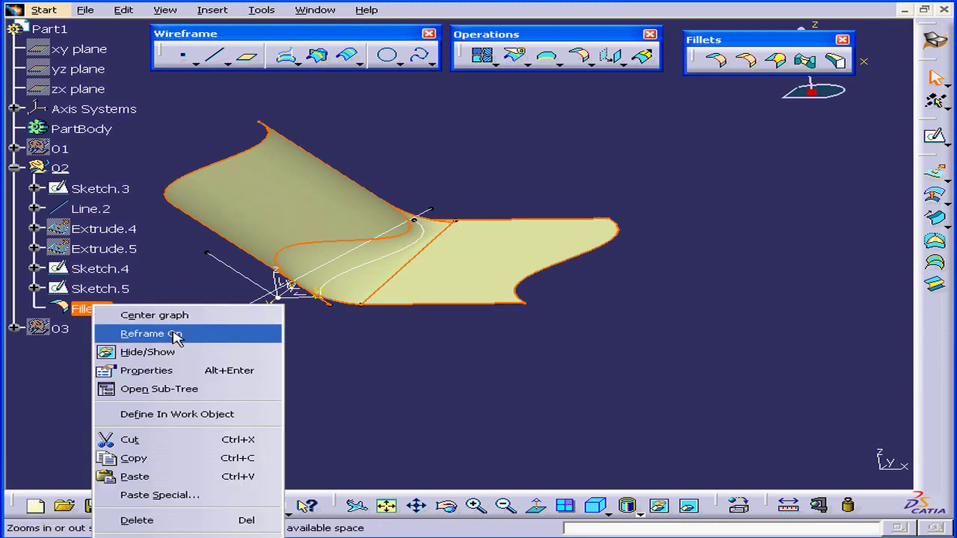
{"action": "left_click", "coordinate": [237, 520]}
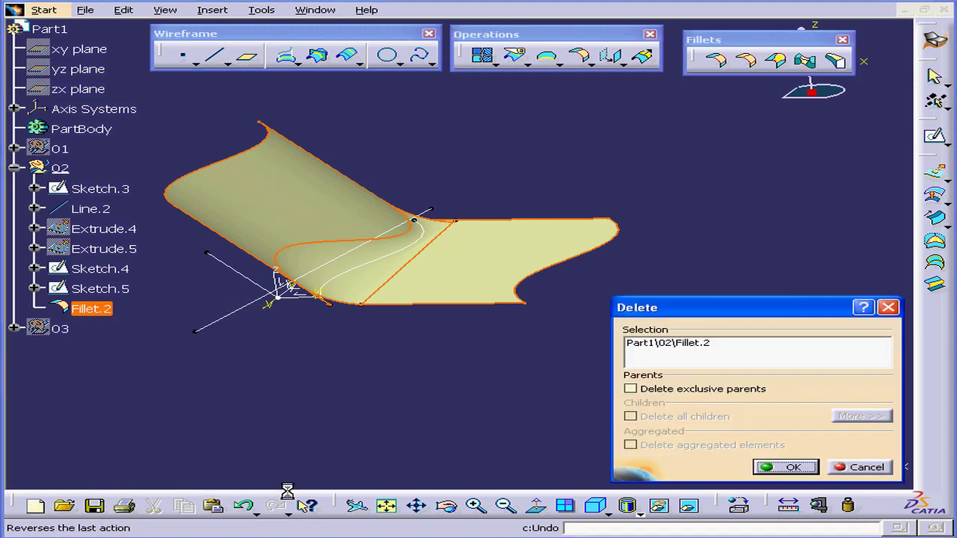
{"action": "left_click", "coordinate": [792, 468]}
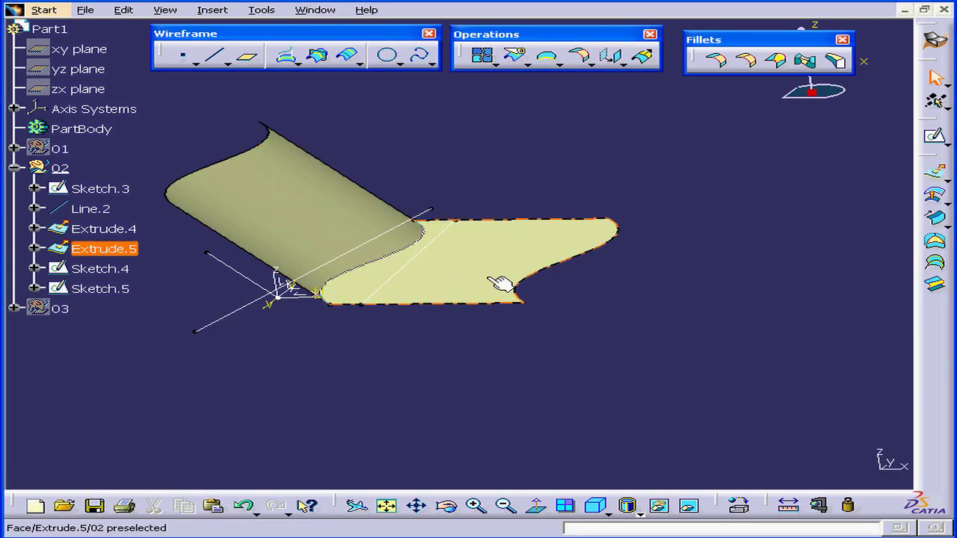
{"action": "middle_click_drag", "start_coordinate": [491, 309], "coordinate": [463, 319]}
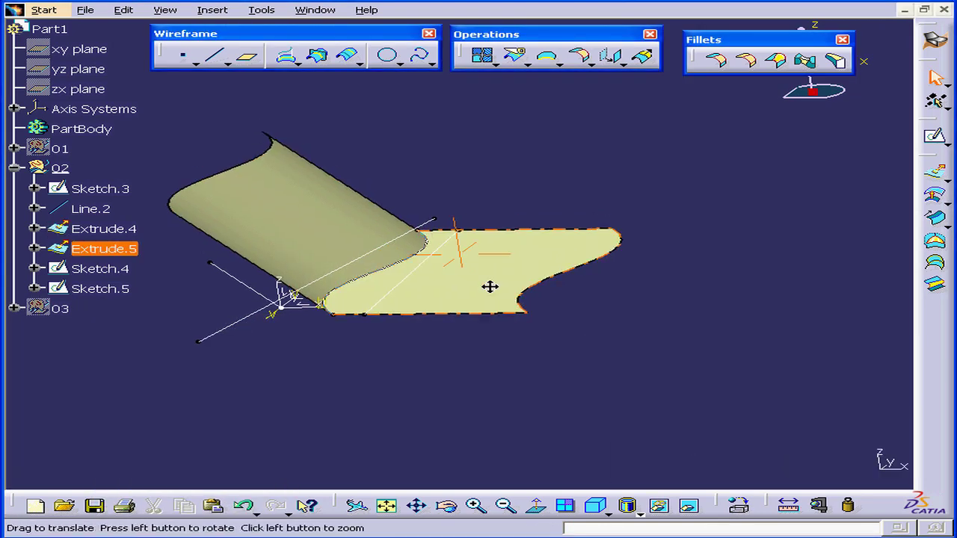
Start a BiTangent fillet on Extrude.5 and flipped Extrude.4, with Sketch.4 as spine
{"action": "left_click", "coordinate": [719, 62]}
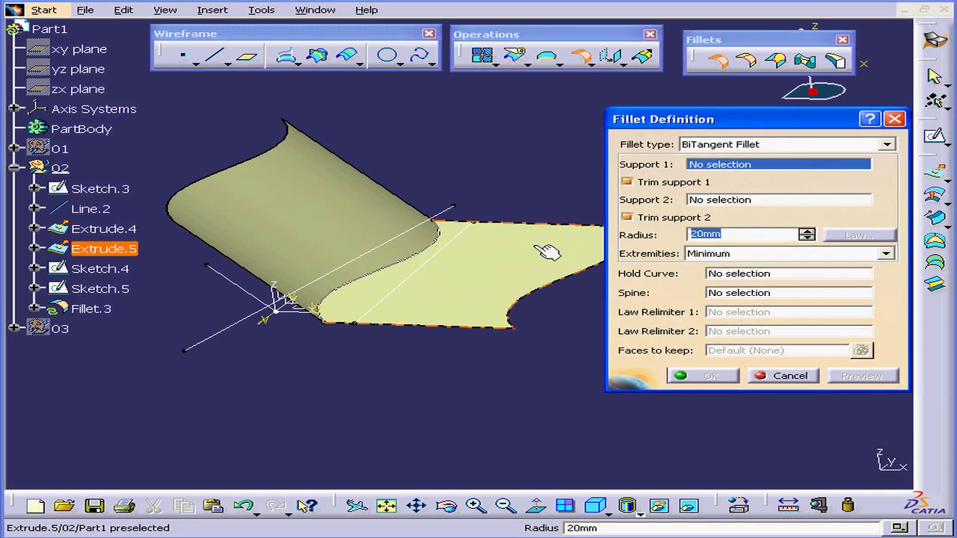
{"action": "left_click", "coordinate": [516, 257]}
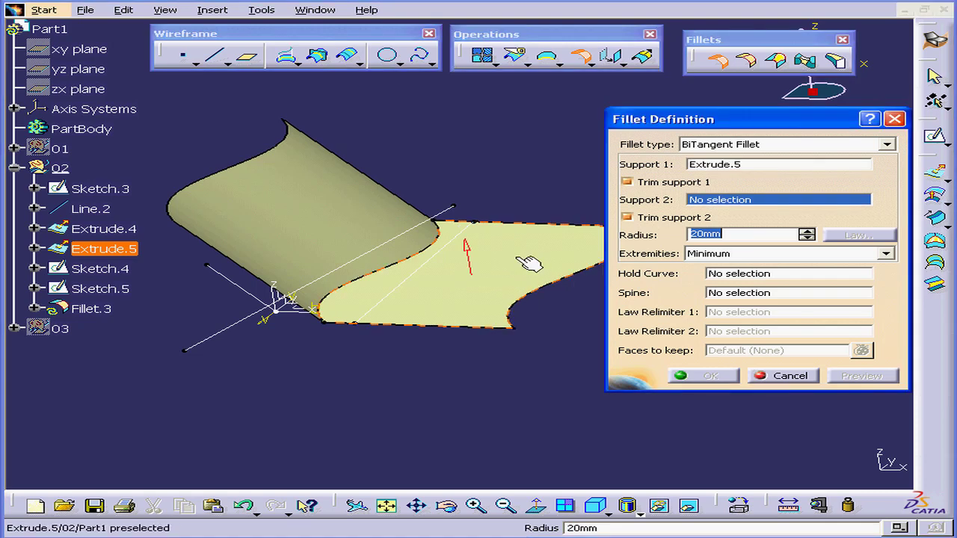
{"action": "left_click", "coordinate": [340, 207]}
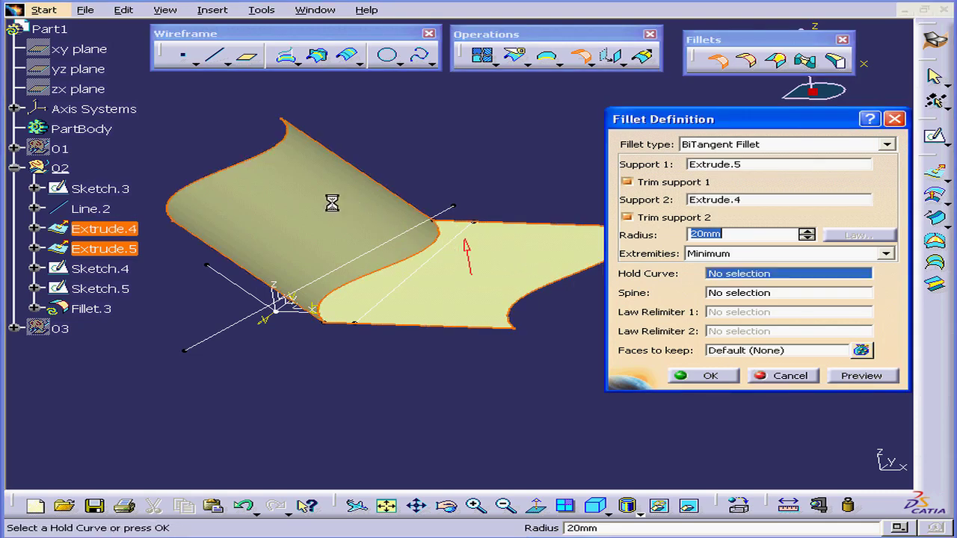
{"action": "left_click", "coordinate": [293, 234]}
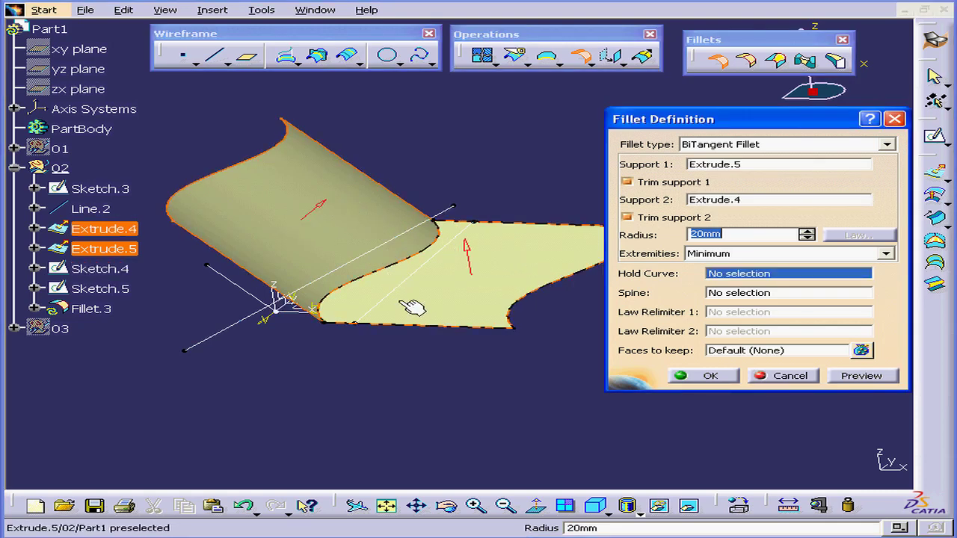
{"action": "left_click", "coordinate": [739, 293]}
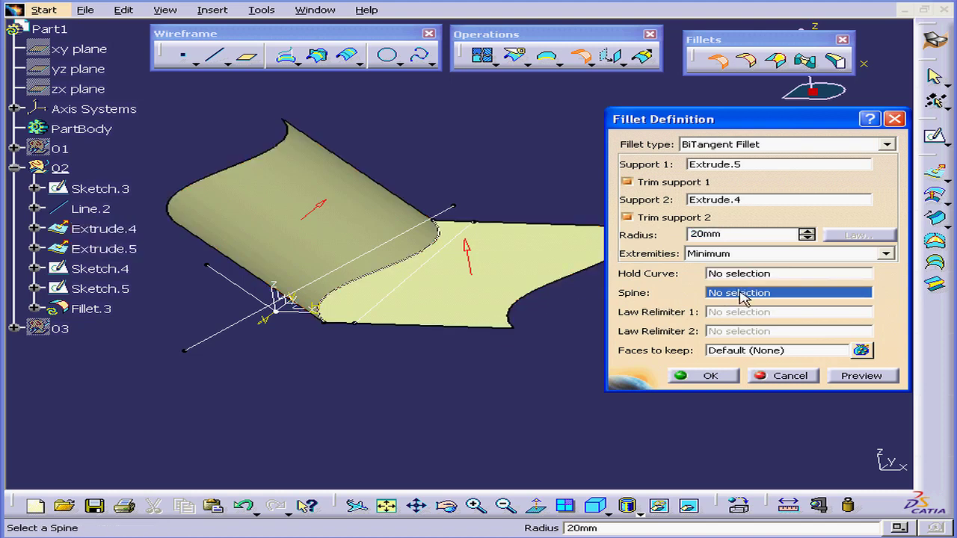
{"action": "left_click", "coordinate": [229, 330]}
{"action": "mouse_move", "coordinate": [482, 289]}
{"action": "middle_mouse_down"}
{"action": "mouse_move", "coordinate": [408, 316]}
{"action": "mouse_move", "coordinate": [448, 317]}
{"action": "middle_mouse_up"}
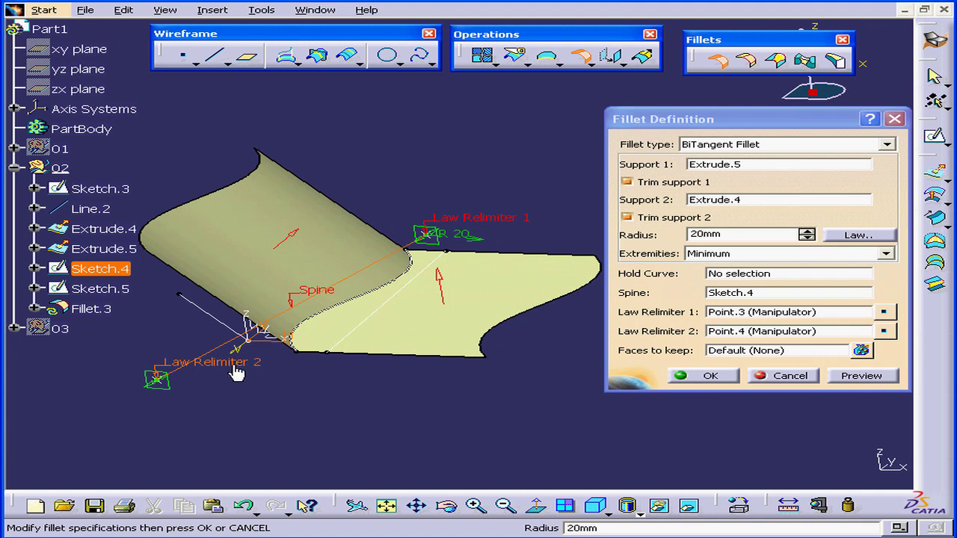
Slide both law relimiters along the spine and open the radius Law definition
{"action": "left_click_drag", "start_coordinate": [158, 396], "coordinate": [229, 383]}
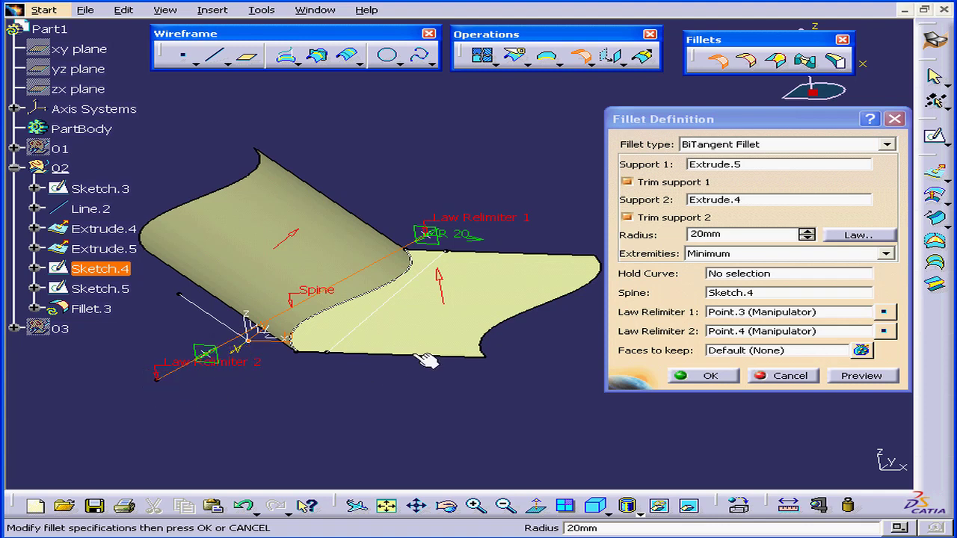
{"action": "mouse_move", "coordinate": [444, 339]}
{"action": "middle_mouse_down"}
{"action": "mouse_move", "coordinate": [529, 322]}
{"action": "mouse_move", "coordinate": [454, 363]}
{"action": "mouse_move", "coordinate": [412, 365]}
{"action": "mouse_move", "coordinate": [422, 358]}
{"action": "middle_mouse_up"}
{"action": "mouse_move", "coordinate": [529, 269]}
{"action": "left_mouse_down"}
{"action": "mouse_move", "coordinate": [441, 275]}
{"action": "mouse_move", "coordinate": [505, 269]}
{"action": "mouse_move", "coordinate": [494, 267]}
{"action": "left_mouse_up"}
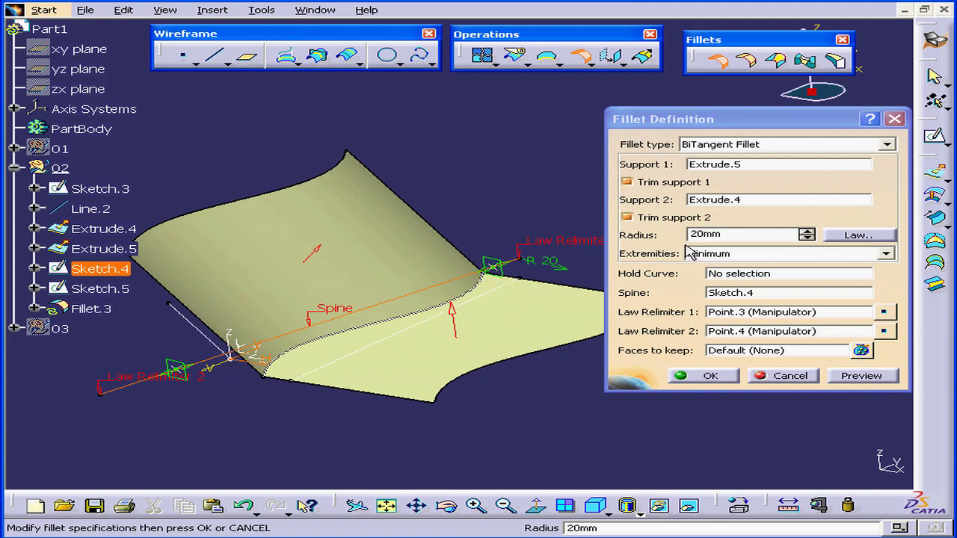
{"action": "left_click", "coordinate": [858, 236]}
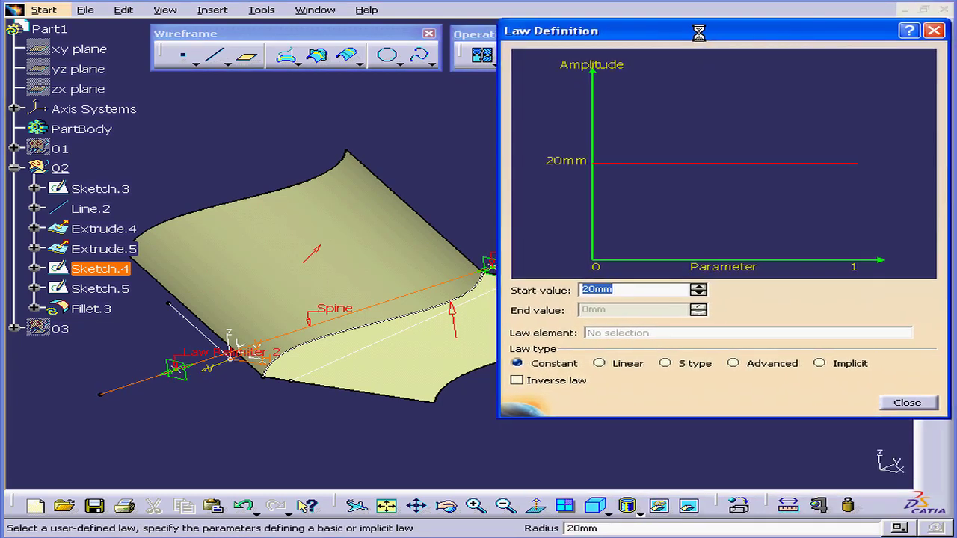
Make the radius law Linear with a 10mm end value, then preview the fillet
{"action": "left_click", "coordinate": [599, 366]}
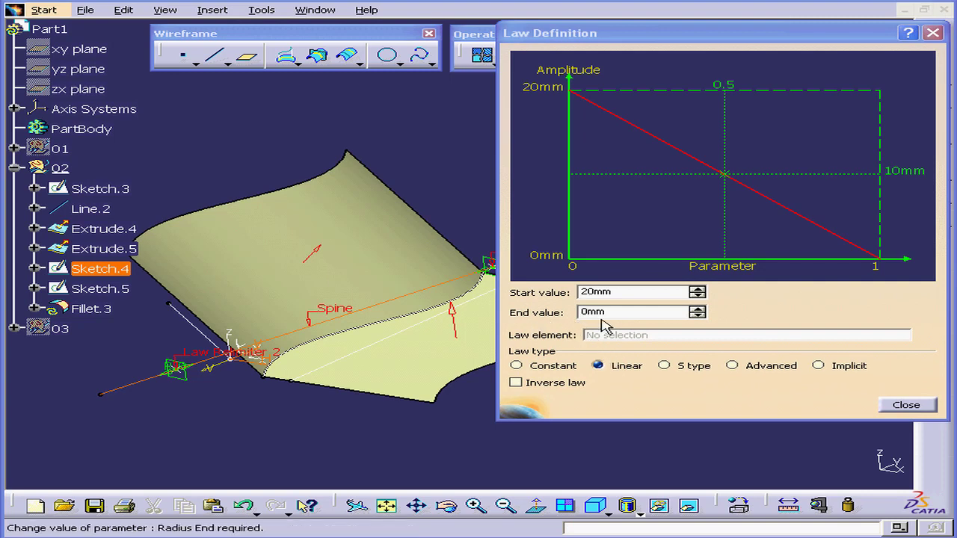
{"action": "left_click_drag", "start_coordinate": [607, 313], "coordinate": [523, 318]}
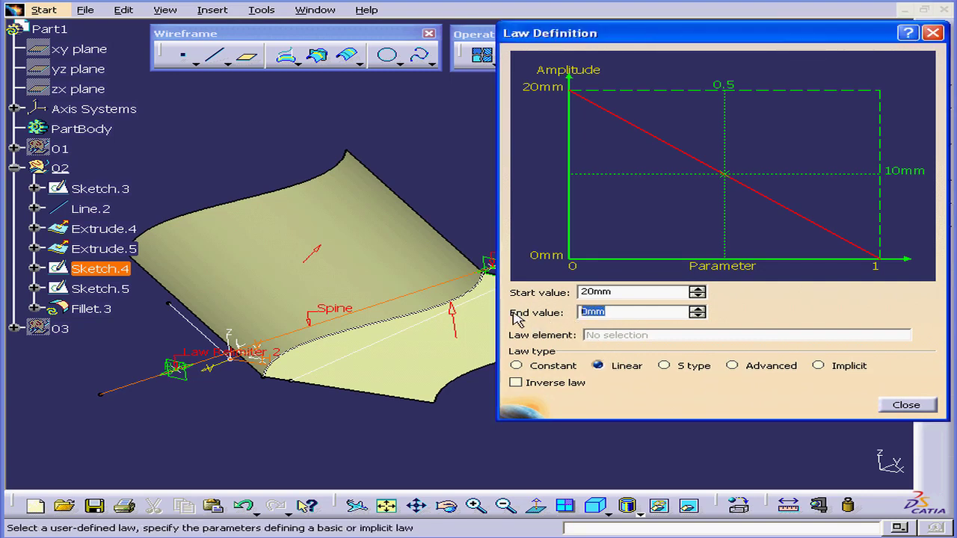
{"action": "type", "text": "1"}
{"action": "key", "text": "Tab"}
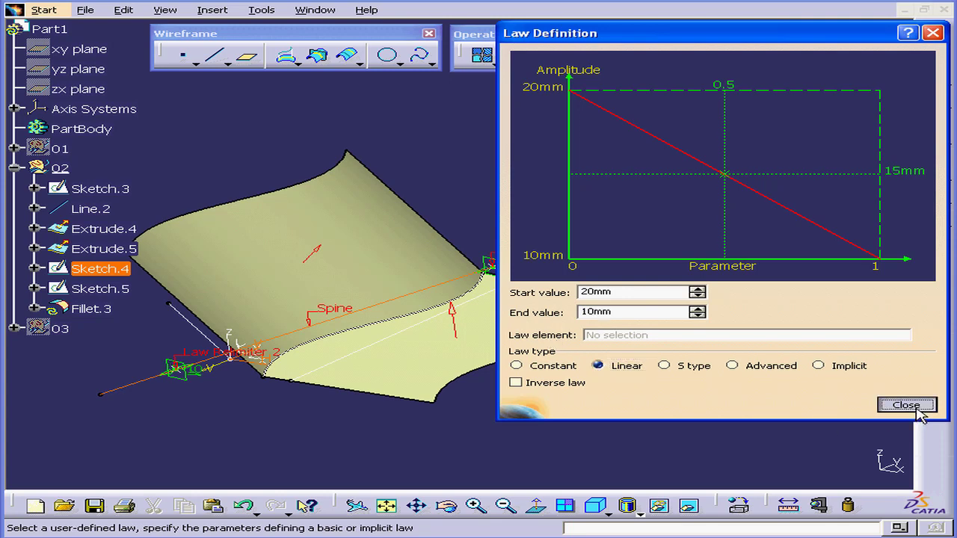
{"action": "left_click", "coordinate": [911, 407]}
{"action": "left_click", "coordinate": [861, 376]}
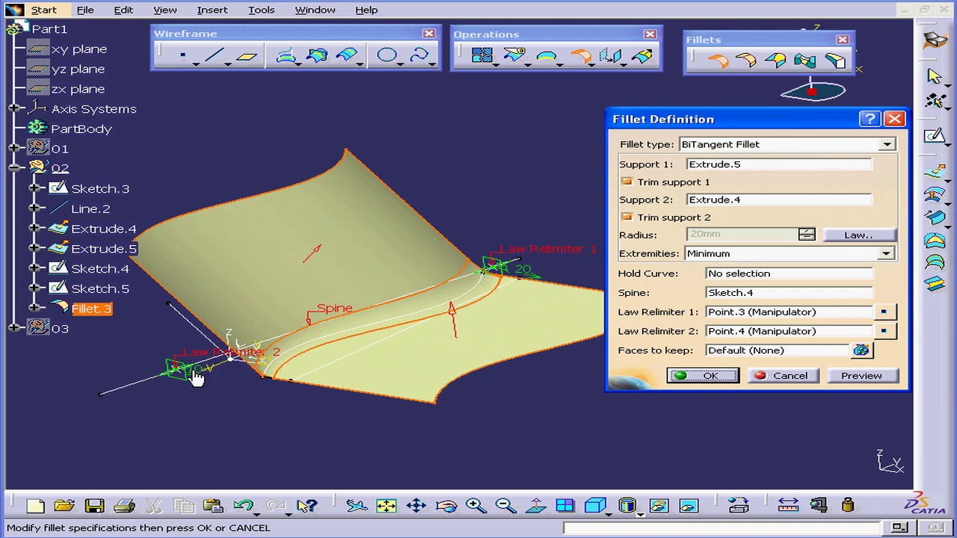
Change the R 20 start radius on the model to 34mm and refresh the preview
{"action": "double_click", "coordinate": [525, 270]}
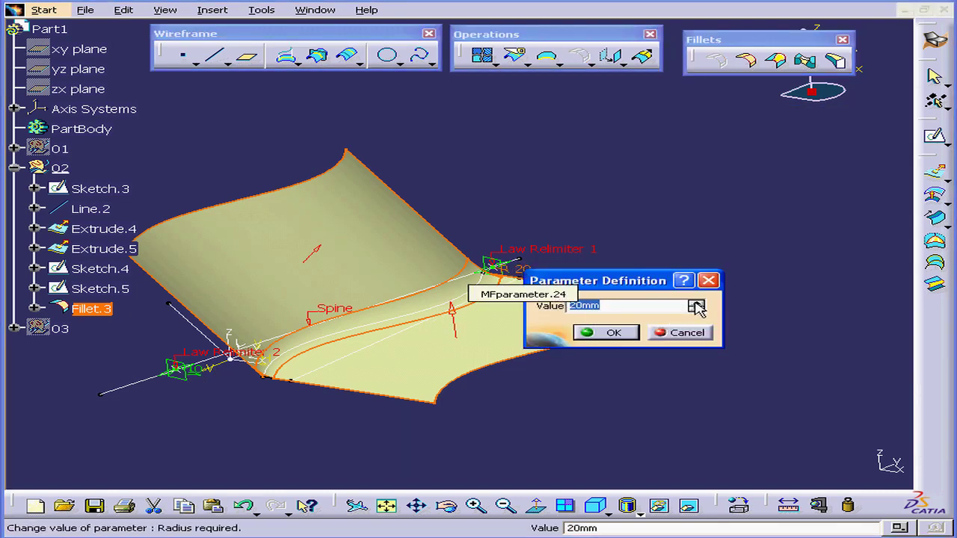
{"action": "left_click_drag", "start_coordinate": [695, 304], "coordinate": [616, 355]}
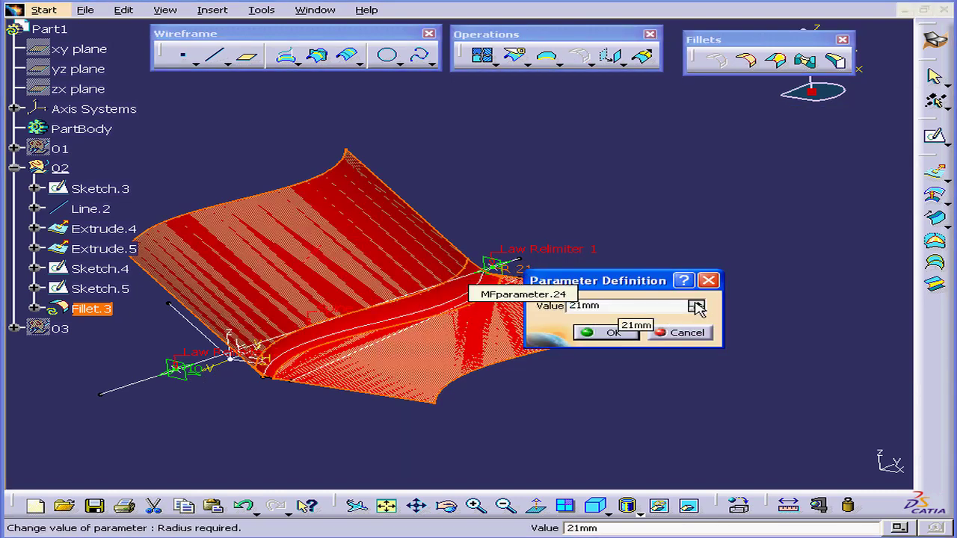
{"action": "left_click", "coordinate": [609, 334]}
{"action": "left_click", "coordinate": [852, 376]}
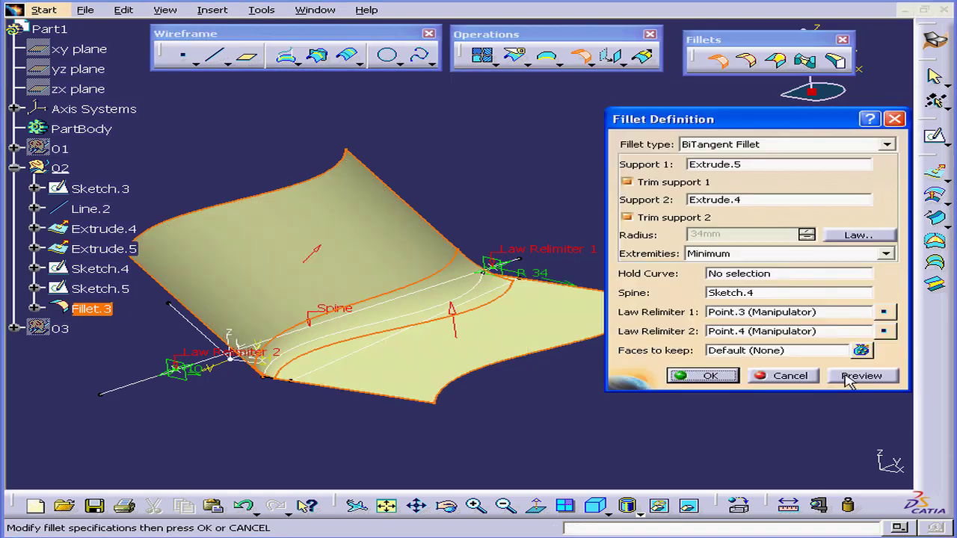
Try an S-type radius law and preview the resulting fillet
{"action": "left_click", "coordinate": [858, 236]}
{"action": "left_click_drag", "start_coordinate": [867, 255], "coordinate": [726, 85]}
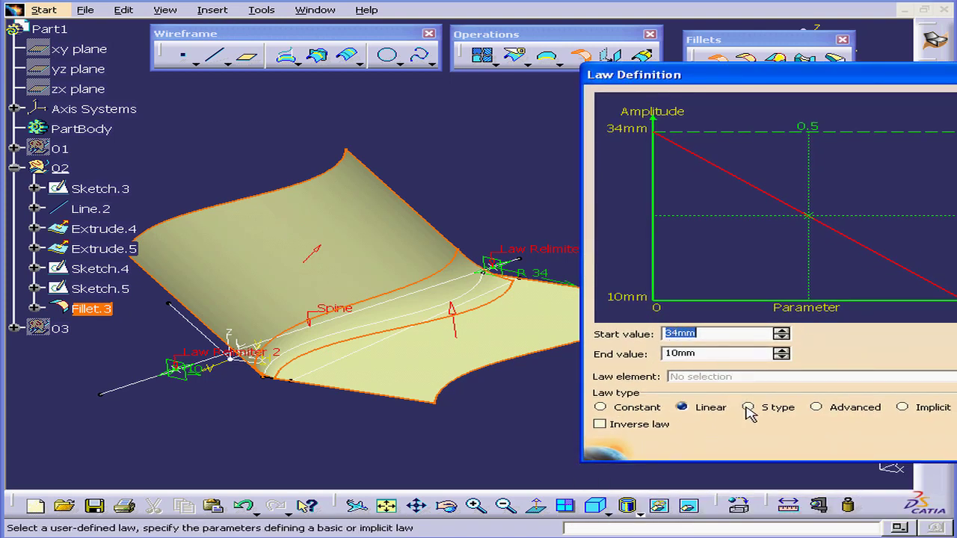
{"action": "mouse_move", "coordinate": [826, 89]}
{"action": "left_mouse_down"}
{"action": "mouse_move", "coordinate": [751, 19]}
{"action": "mouse_move", "coordinate": [740, 33]}
{"action": "left_mouse_up"}
{"action": "left_click", "coordinate": [667, 350]}
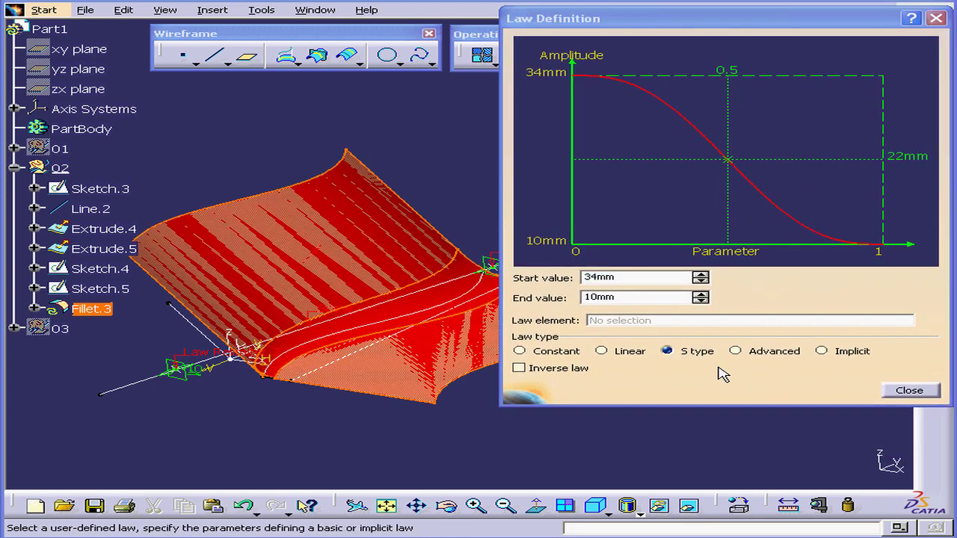
{"action": "left_click", "coordinate": [906, 391]}
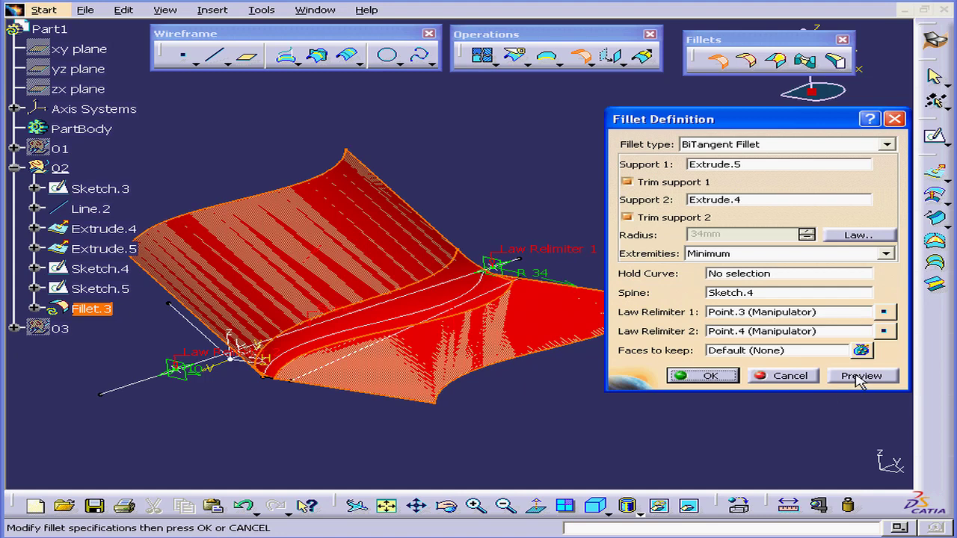
{"action": "left_click", "coordinate": [860, 376]}
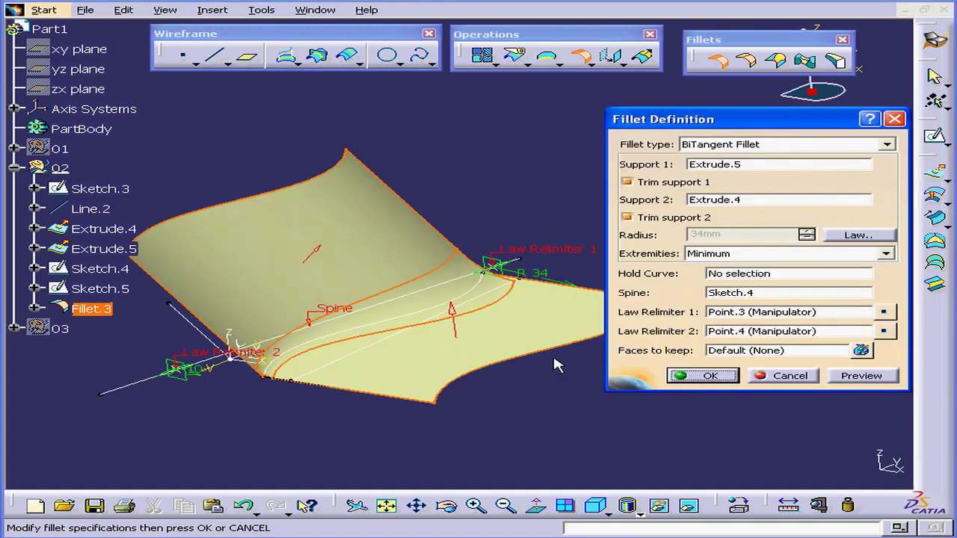
Switch the radius law to Implicit and give Point.3 a 20mm radius
{"action": "left_click", "coordinate": [848, 237]}
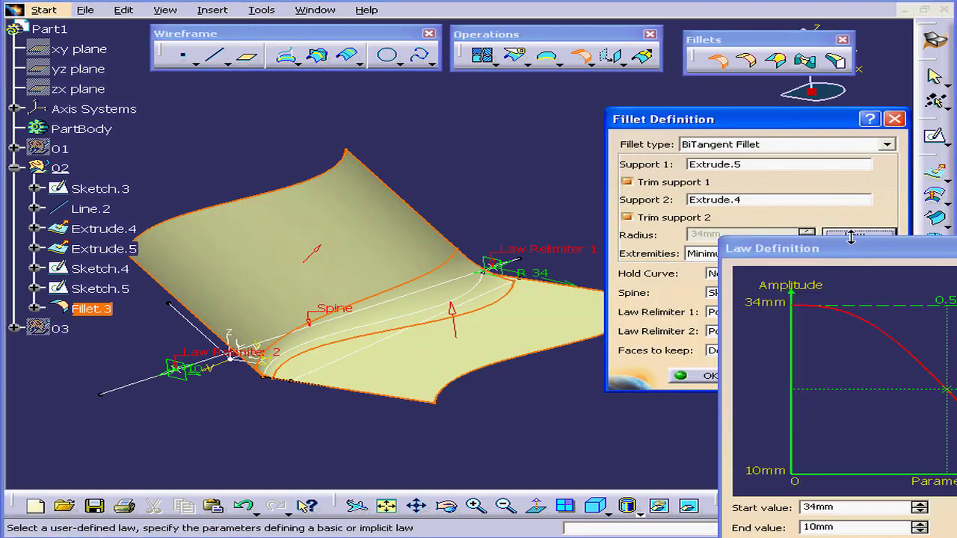
{"action": "mouse_move", "coordinate": [885, 253]}
{"action": "left_mouse_down"}
{"action": "mouse_move", "coordinate": [646, 47]}
{"action": "mouse_move", "coordinate": [660, 27]}
{"action": "left_mouse_up"}
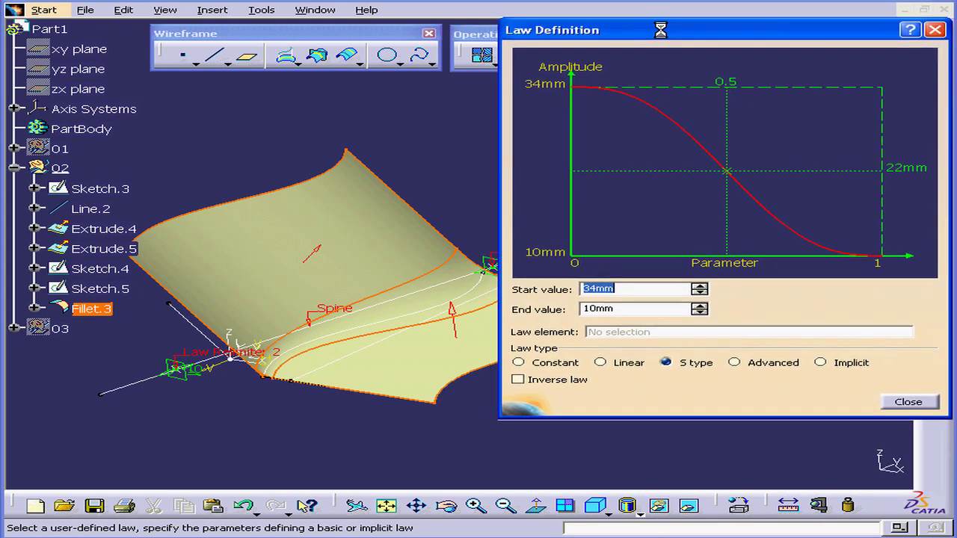
{"action": "left_click", "coordinate": [820, 361]}
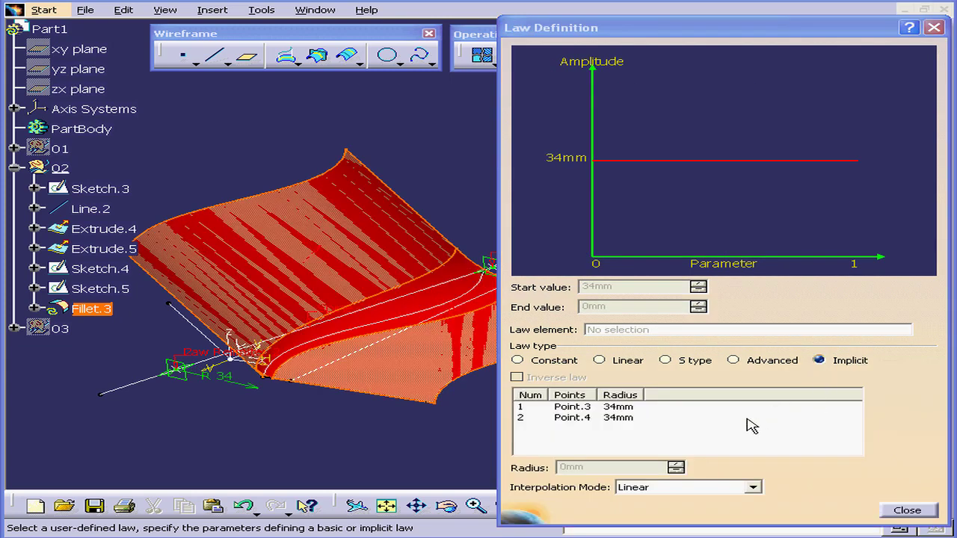
{"action": "left_click", "coordinate": [612, 407]}
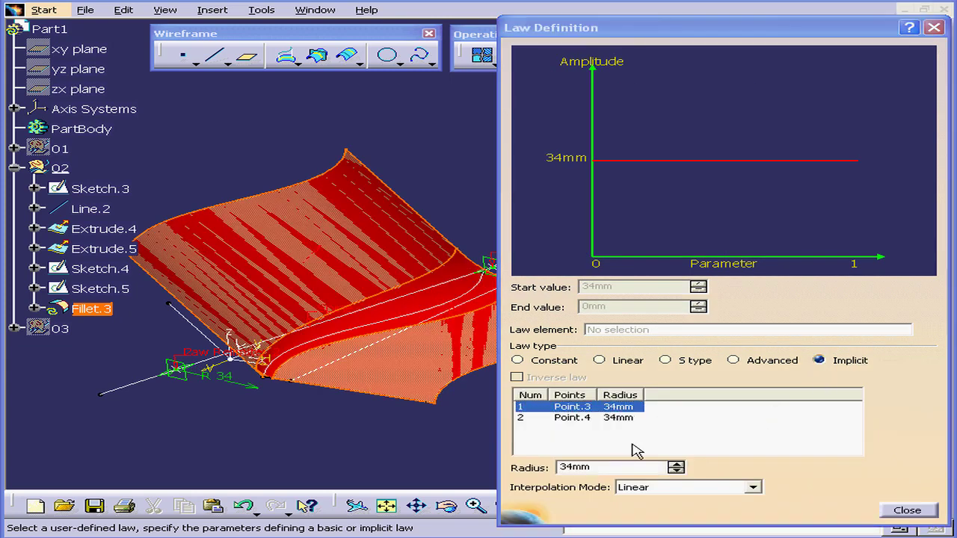
{"action": "double_click", "coordinate": [612, 469]}
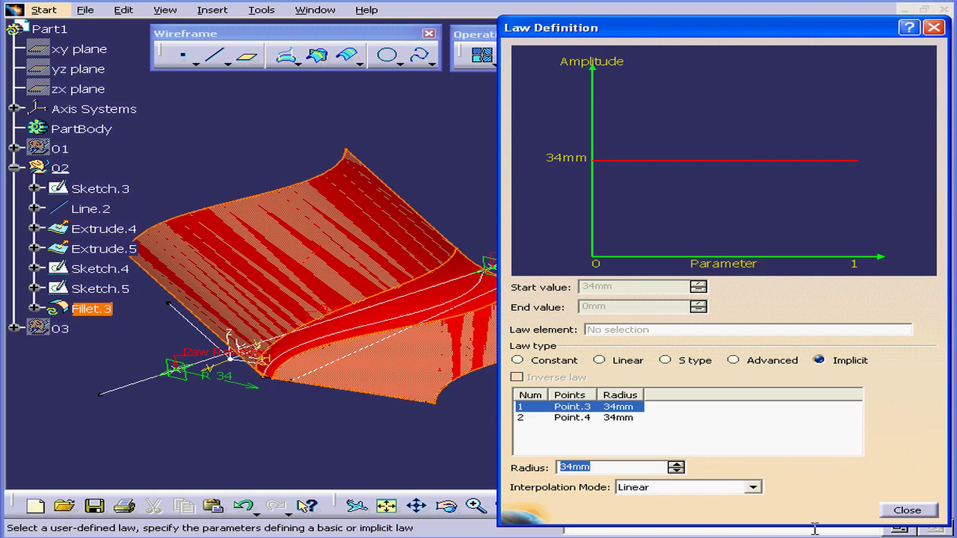
{"action": "type", "text": "20"}
{"action": "key", "text": "Tab"}
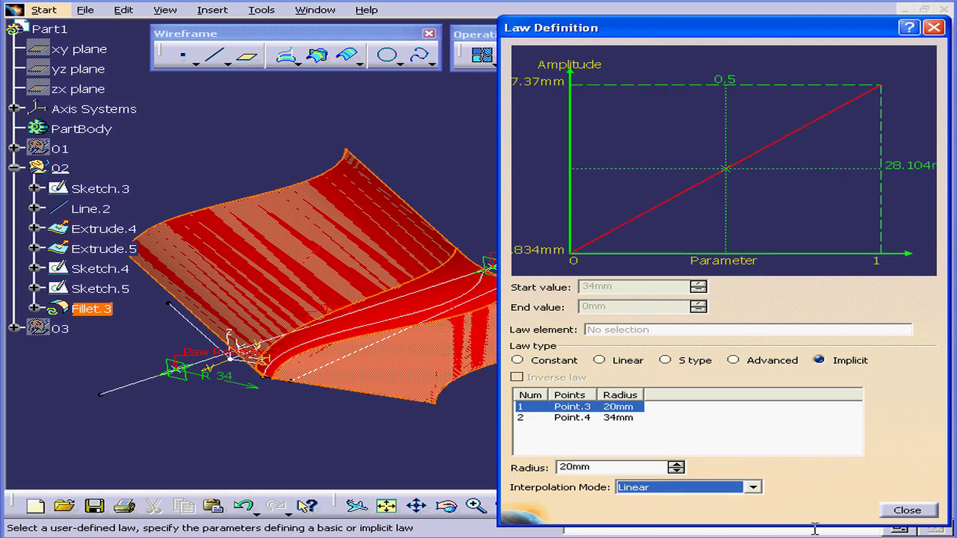
Create Point.5 on the Sketch.4 curve as a new law point
{"action": "right_click", "coordinate": [582, 429]}
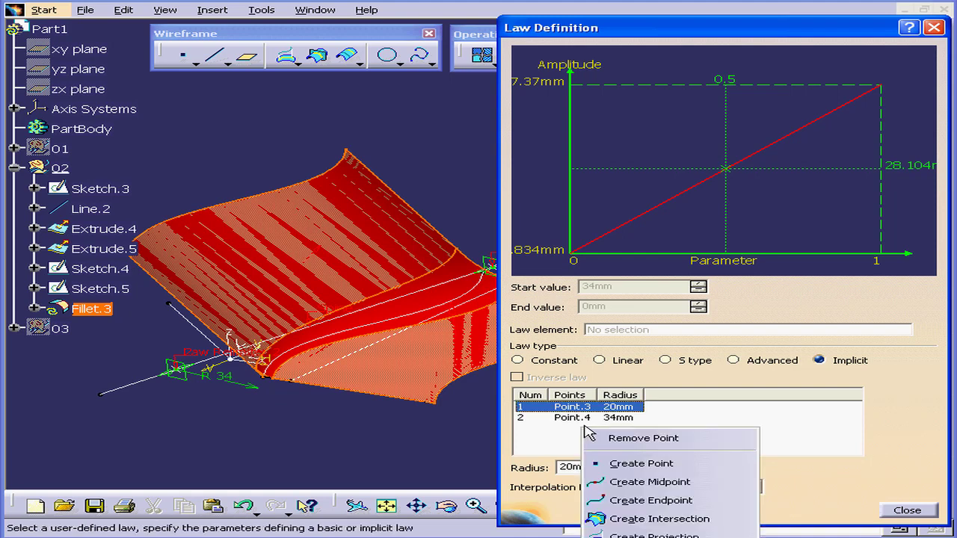
{"action": "left_click", "coordinate": [682, 464]}
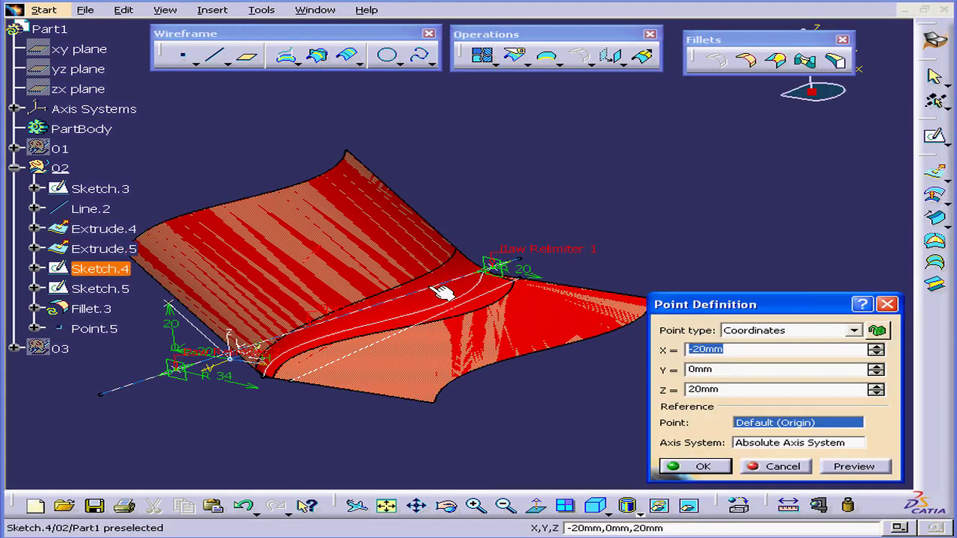
{"action": "left_click", "coordinate": [441, 292]}
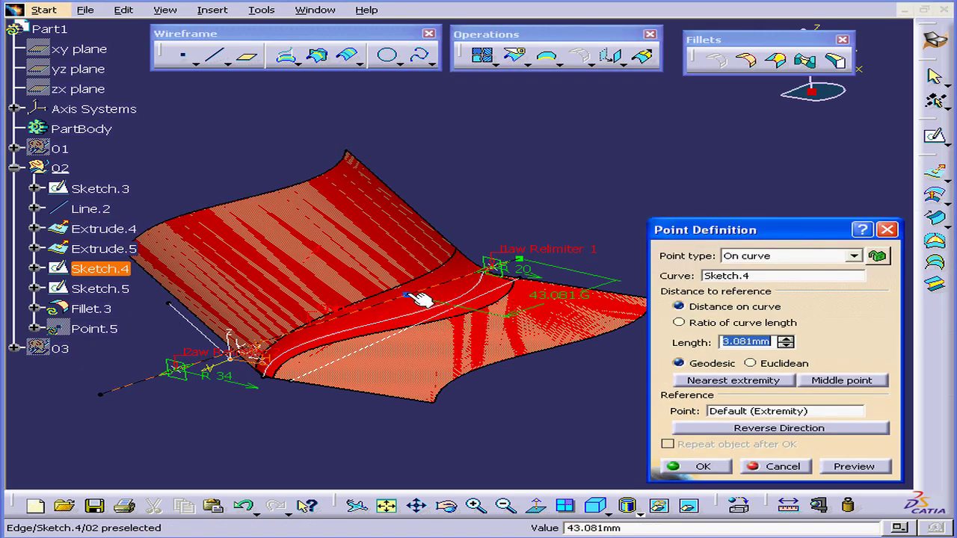
{"action": "left_click", "coordinate": [410, 296]}
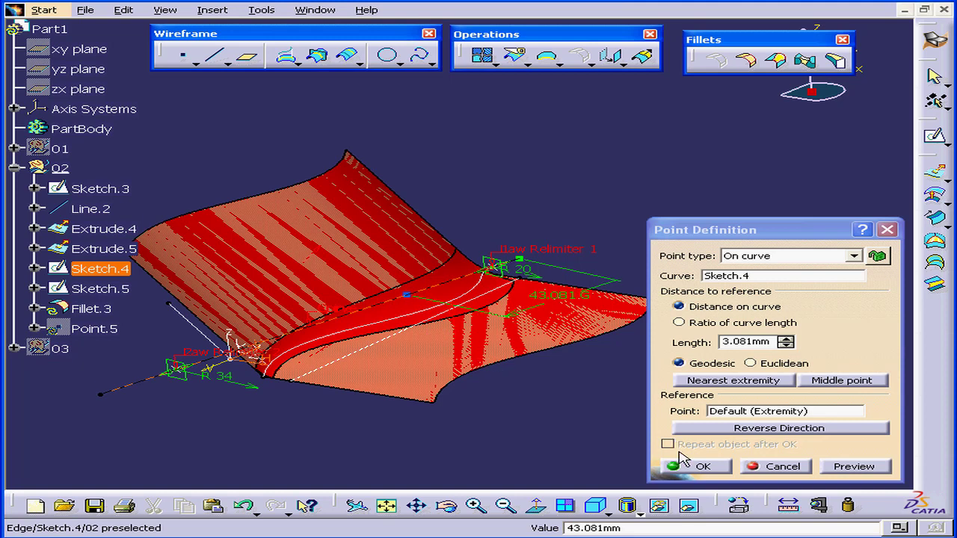
{"action": "left_click", "coordinate": [703, 467]}
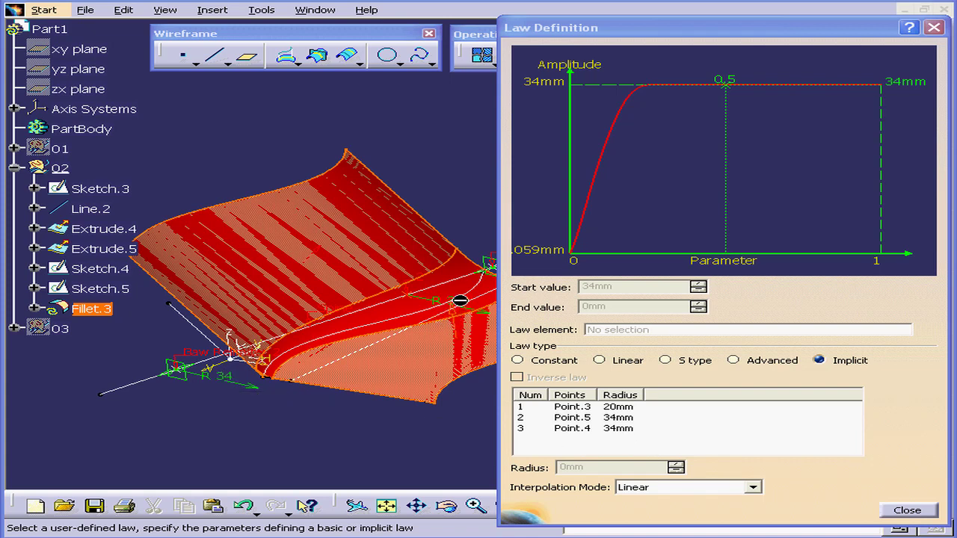
Set the implicit law radii to 10mm at Point.5 and 30mm at Point.3
{"action": "left_click_drag", "start_coordinate": [689, 42], "coordinate": [771, 16]}
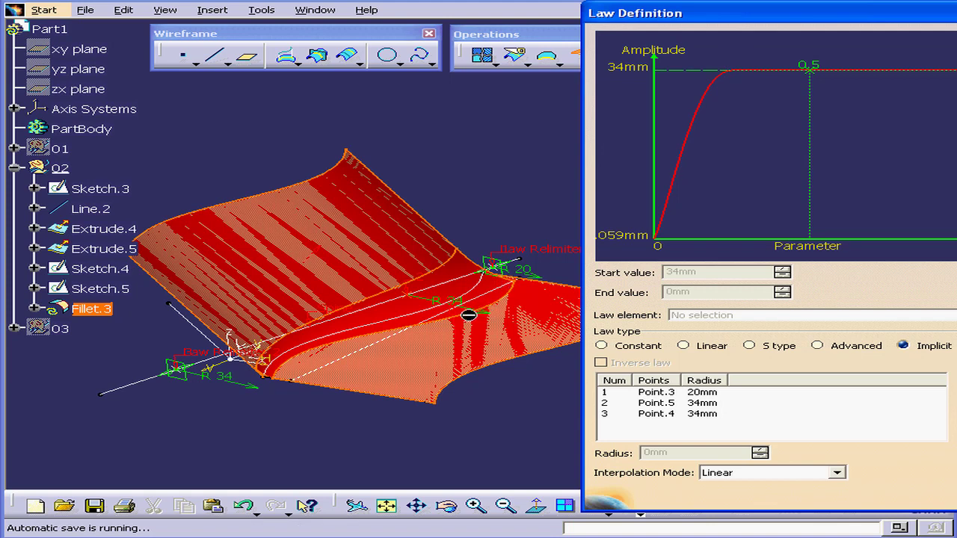
{"action": "middle_click_drag", "start_coordinate": [467, 314], "coordinate": [352, 331]}
{"action": "mouse_move", "coordinate": [755, 21]}
{"action": "left_mouse_down"}
{"action": "mouse_move", "coordinate": [621, 19]}
{"action": "mouse_move", "coordinate": [671, 17]}
{"action": "left_mouse_up"}
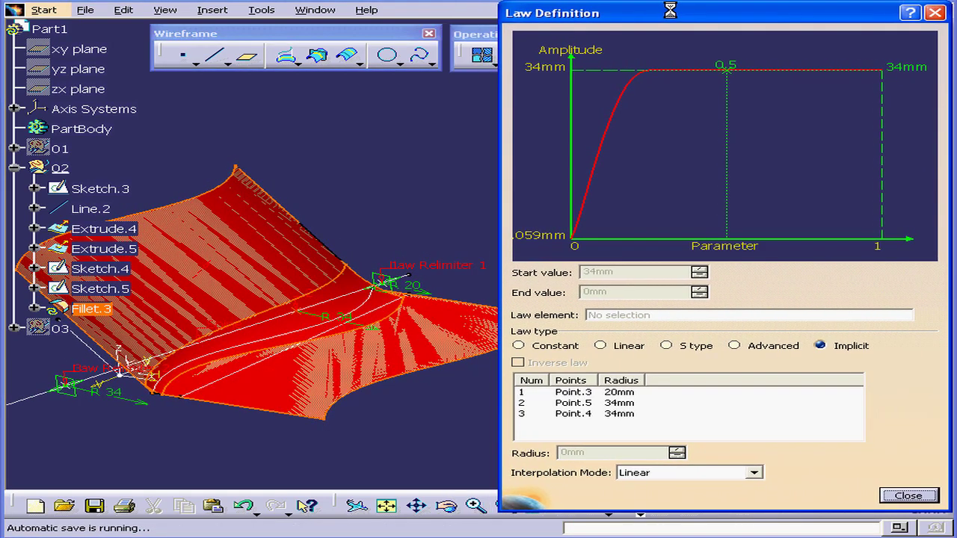
{"action": "left_click", "coordinate": [594, 404]}
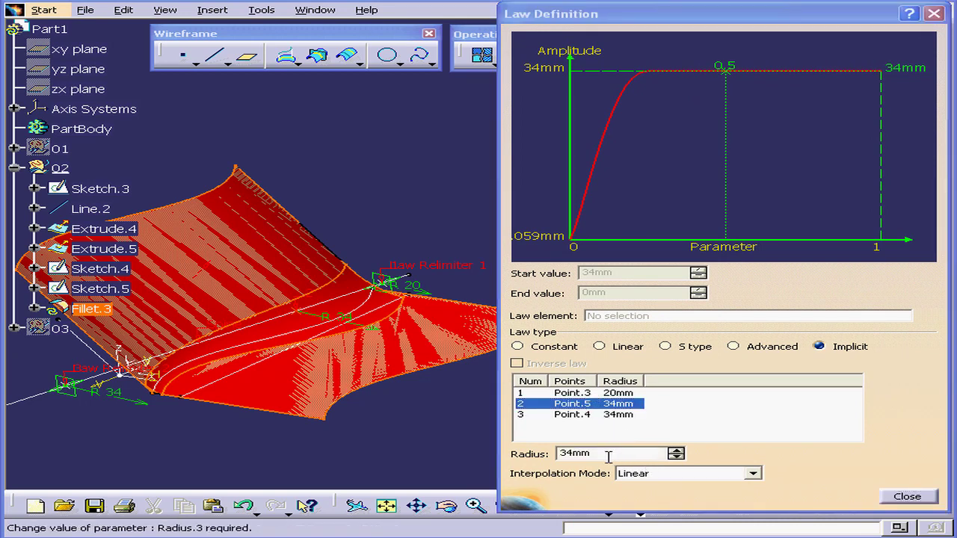
{"action": "left_click_drag", "start_coordinate": [643, 453], "coordinate": [490, 456]}
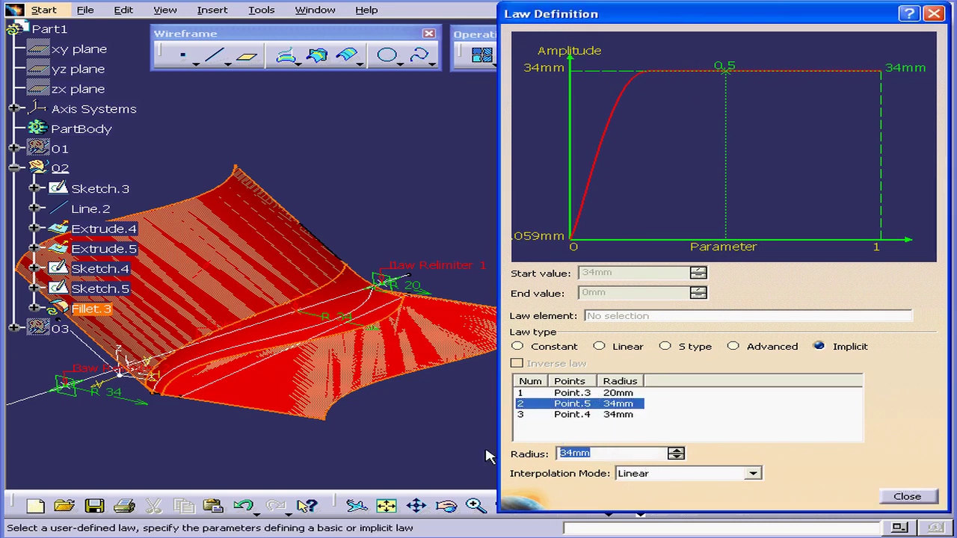
{"action": "type", "text": "10"}
{"action": "key", "text": "Tab"}
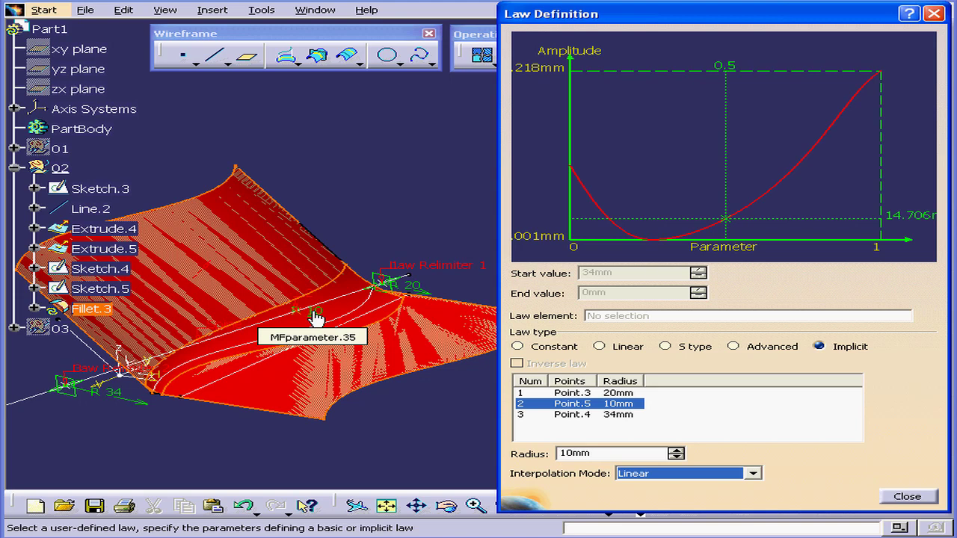
{"action": "left_click", "coordinate": [619, 393]}
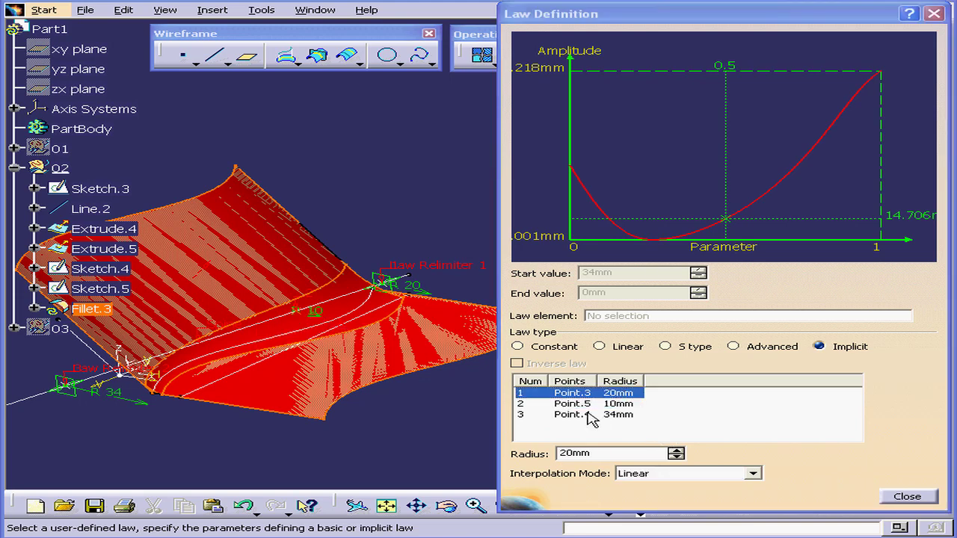
{"action": "double_click", "coordinate": [604, 453]}
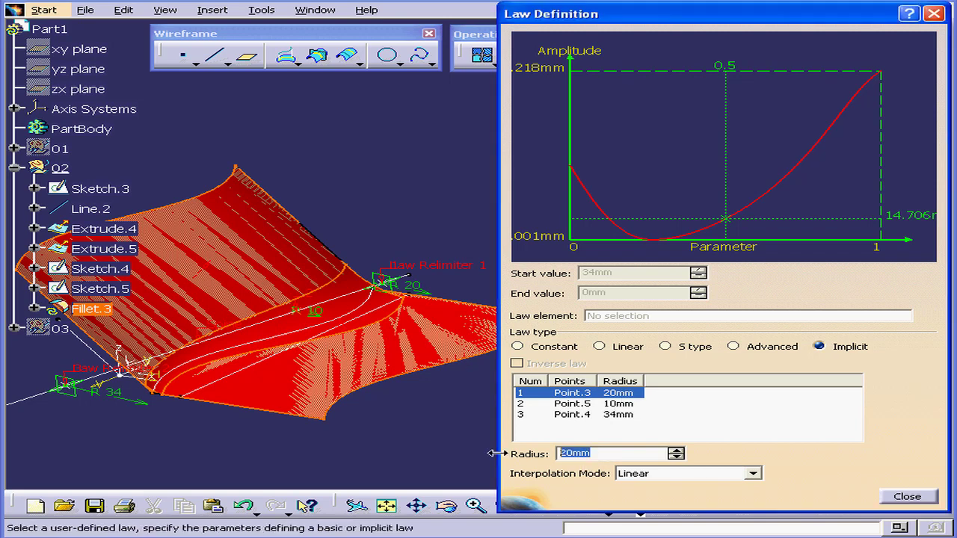
{"action": "type", "text": "30"}
{"action": "key", "text": "Tab"}
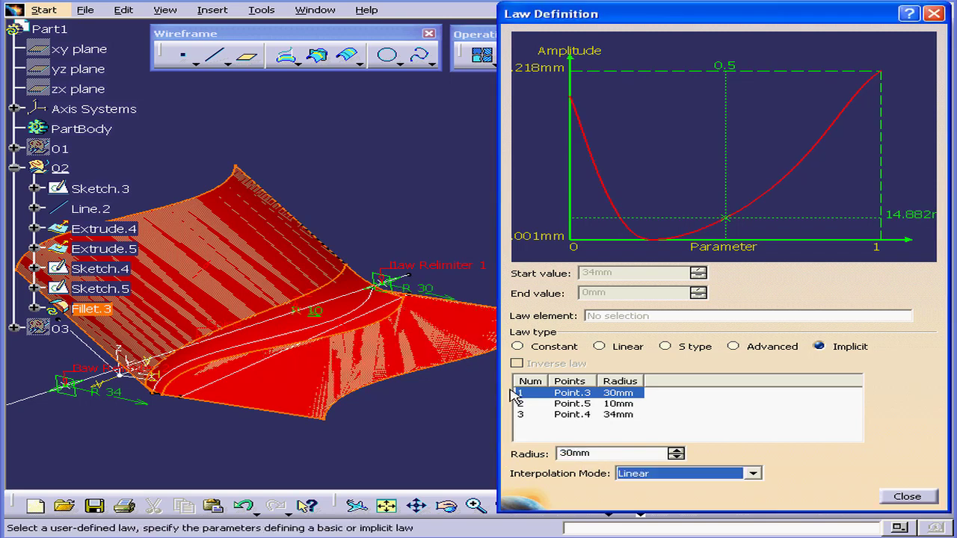
Slide Law Relimiter 2 further along the spine, re-preview, and create Fillet.3
{"action": "left_click", "coordinate": [908, 497]}
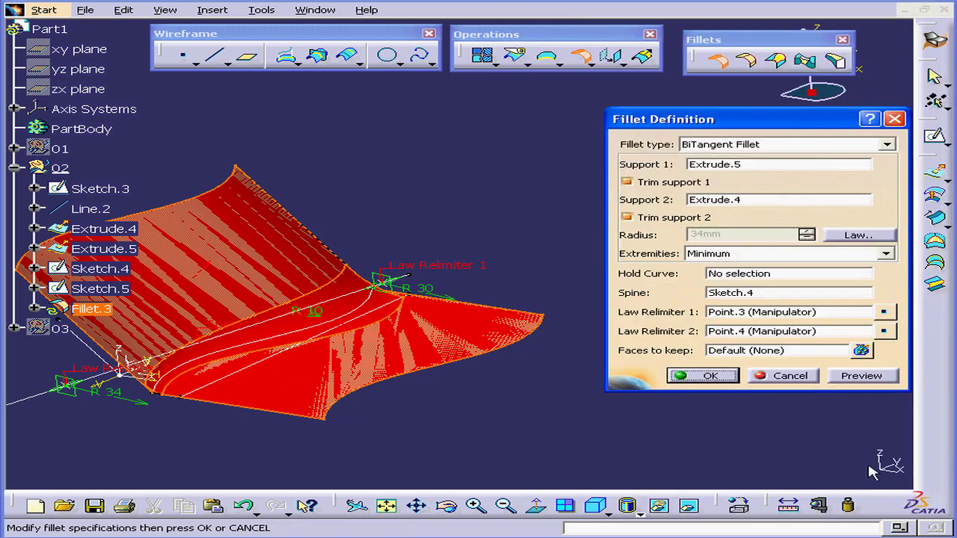
{"action": "left_click", "coordinate": [874, 379]}
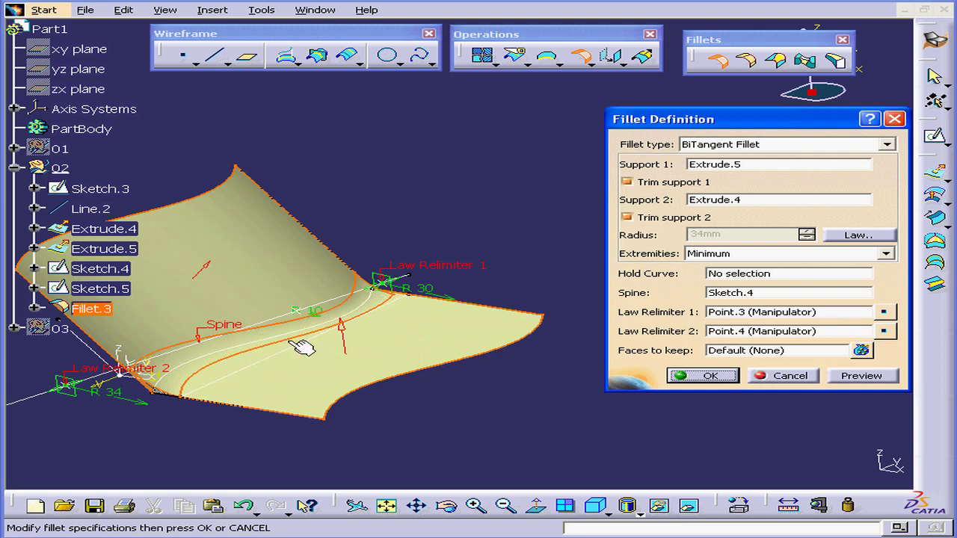
{"action": "middle_click_drag", "start_coordinate": [419, 366], "coordinate": [403, 377]}
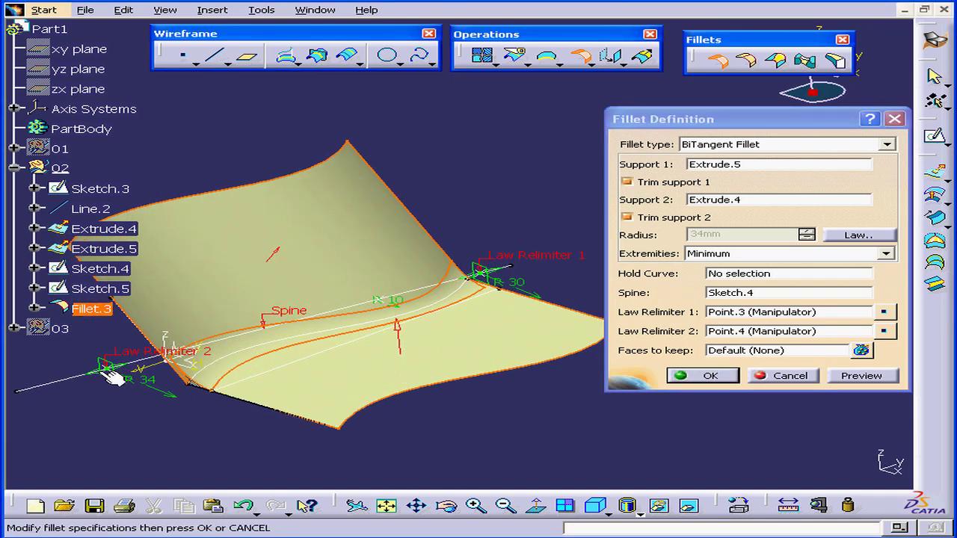
{"action": "mouse_move", "coordinate": [112, 381]}
{"action": "left_mouse_down"}
{"action": "mouse_move", "coordinate": [181, 356]}
{"action": "mouse_move", "coordinate": [215, 362]}
{"action": "left_mouse_up"}
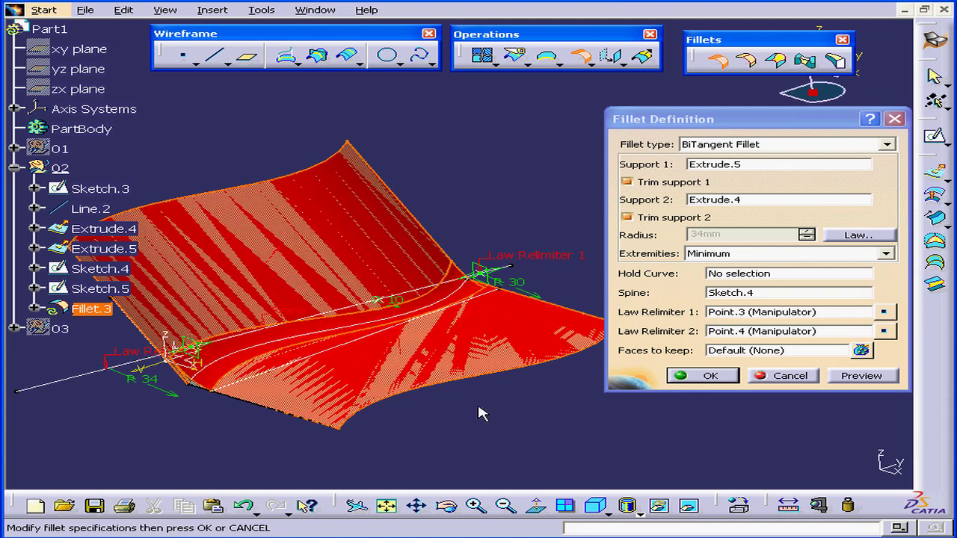
{"action": "left_click", "coordinate": [881, 377]}
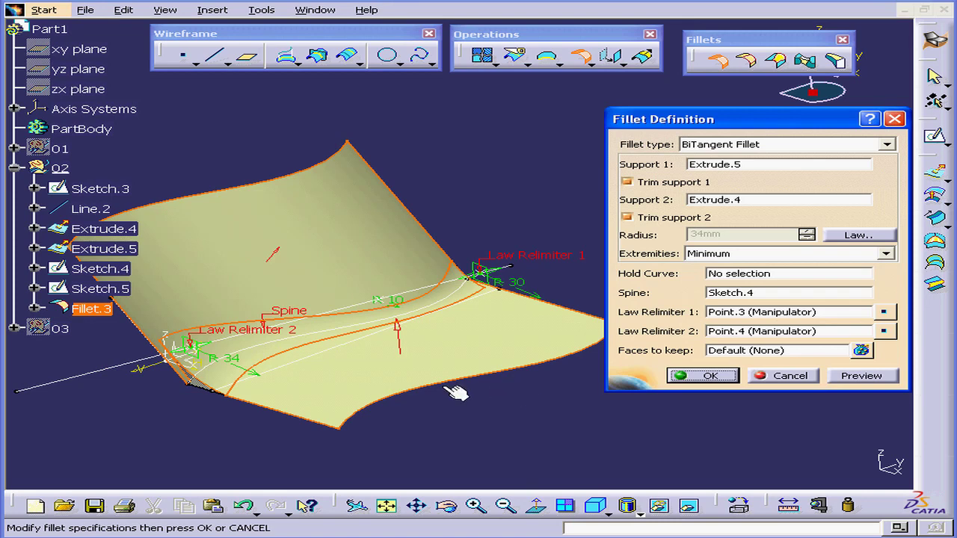
{"action": "left_click", "coordinate": [722, 379]}
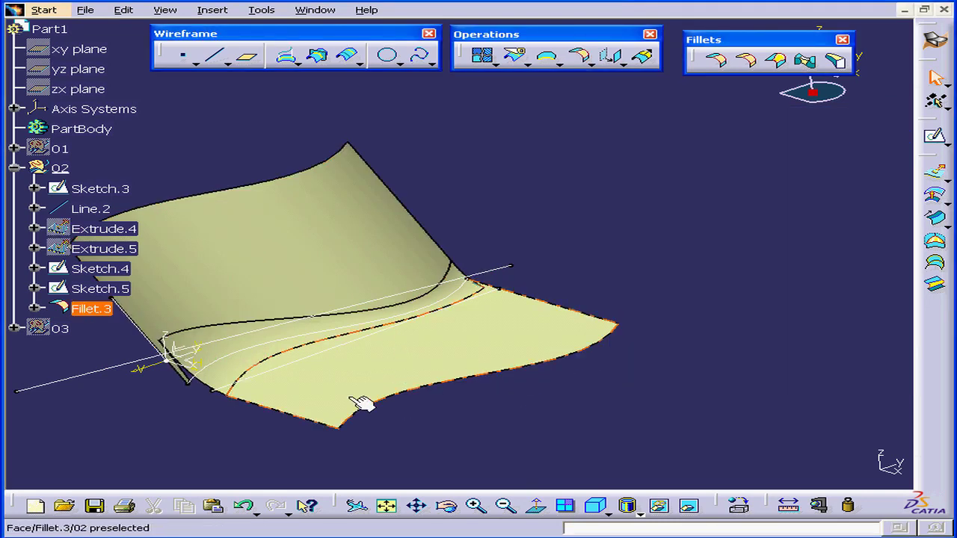
{"action": "mouse_move", "coordinate": [358, 401]}
{"action": "middle_mouse_down"}
{"action": "mouse_move", "coordinate": [467, 371]}
{"action": "mouse_move", "coordinate": [412, 380]}
{"action": "mouse_move", "coordinate": [359, 337]}
{"action": "mouse_move", "coordinate": [405, 369]}
{"action": "mouse_move", "coordinate": [373, 376]}
{"action": "middle_mouse_up"}
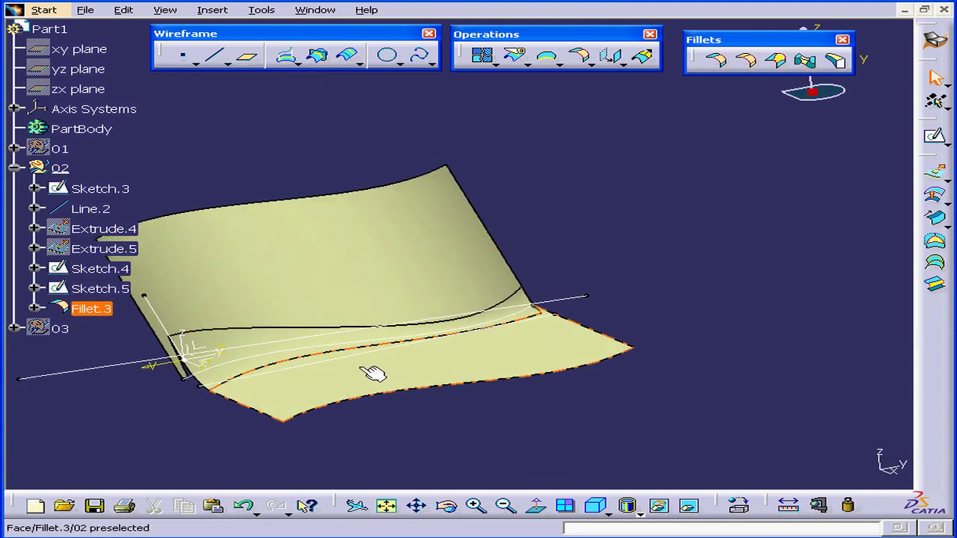
Hide set 02's geometry and show set 03's extruded surfaces
{"action": "right_click", "coordinate": [35, 165]}
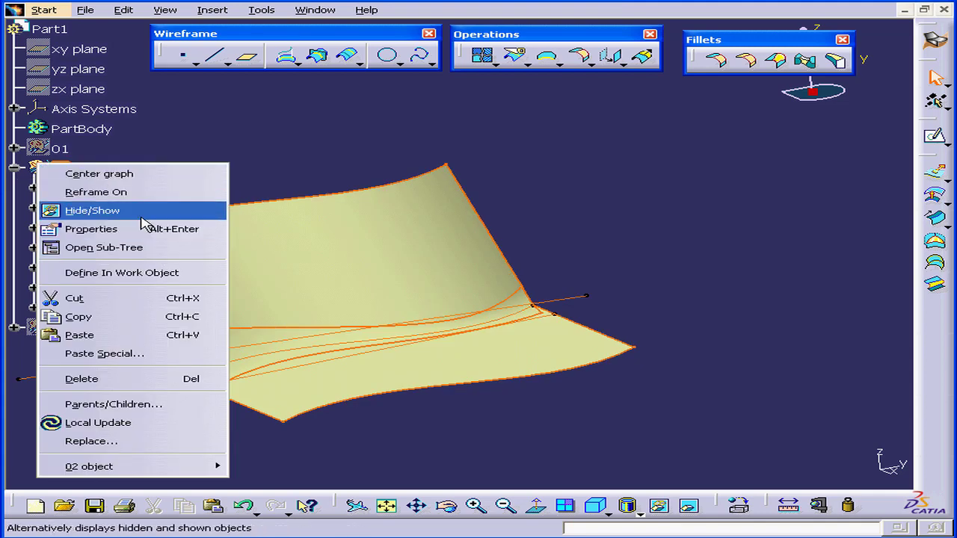
{"action": "left_click", "coordinate": [127, 211]}
{"action": "left_click", "coordinate": [12, 169]}
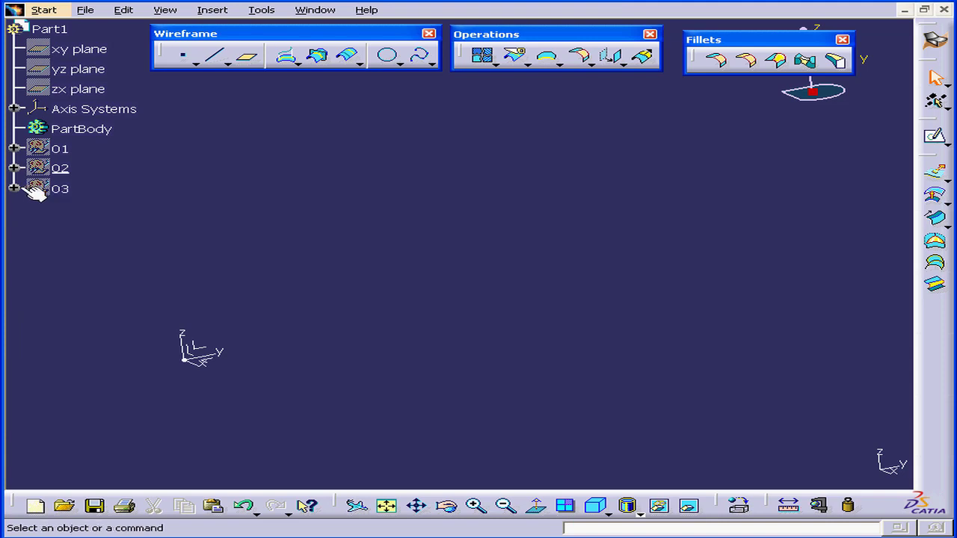
{"action": "left_click", "coordinate": [14, 187]}
{"action": "right_click", "coordinate": [35, 189]}
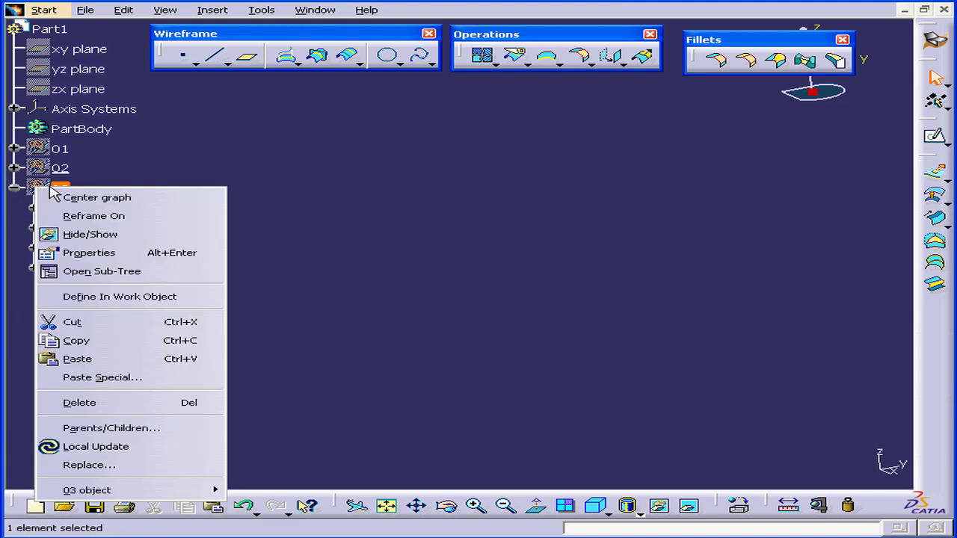
{"action": "left_click", "coordinate": [135, 232]}
Define set 03 as the work object and orbit to view its surfaces
{"action": "left_click", "coordinate": [59, 188]}
{"action": "right_click", "coordinate": [45, 188]}
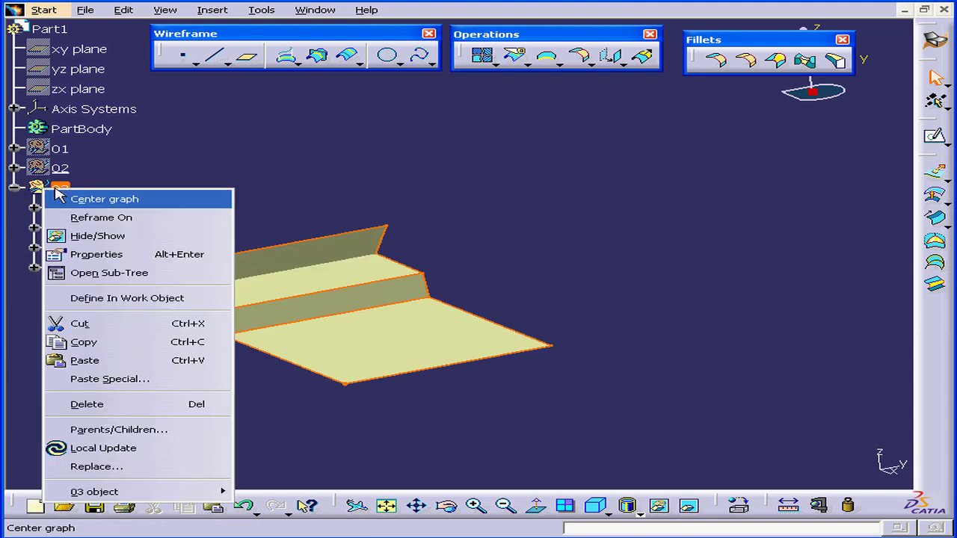
{"action": "left_click", "coordinate": [163, 303]}
{"action": "middle_click_drag", "start_coordinate": [267, 341], "coordinate": [346, 357]}
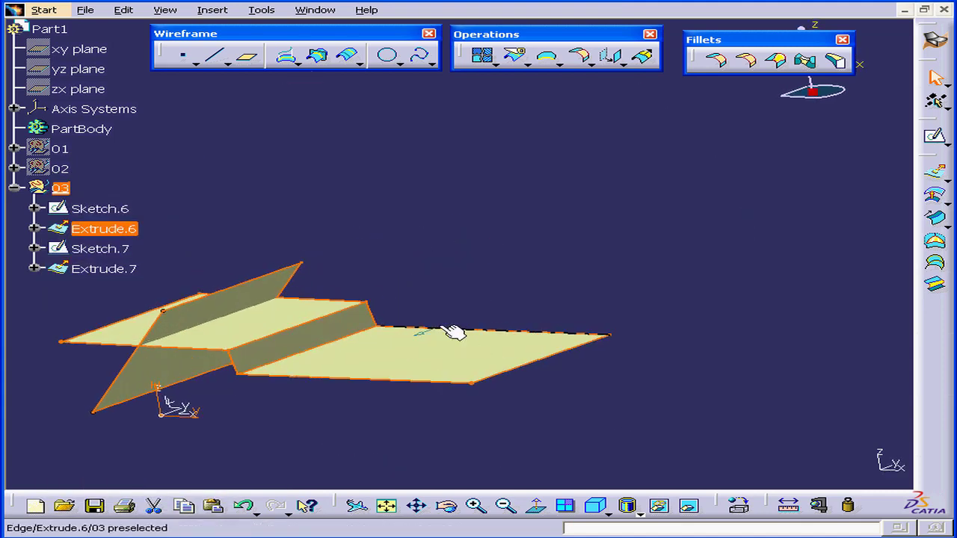
{"action": "mouse_move", "coordinate": [568, 329]}
{"action": "middle_mouse_down"}
{"action": "mouse_move", "coordinate": [458, 334]}
{"action": "mouse_move", "coordinate": [458, 285]}
{"action": "mouse_move", "coordinate": [474, 321]}
{"action": "mouse_move", "coordinate": [462, 321]}
{"action": "middle_mouse_up"}
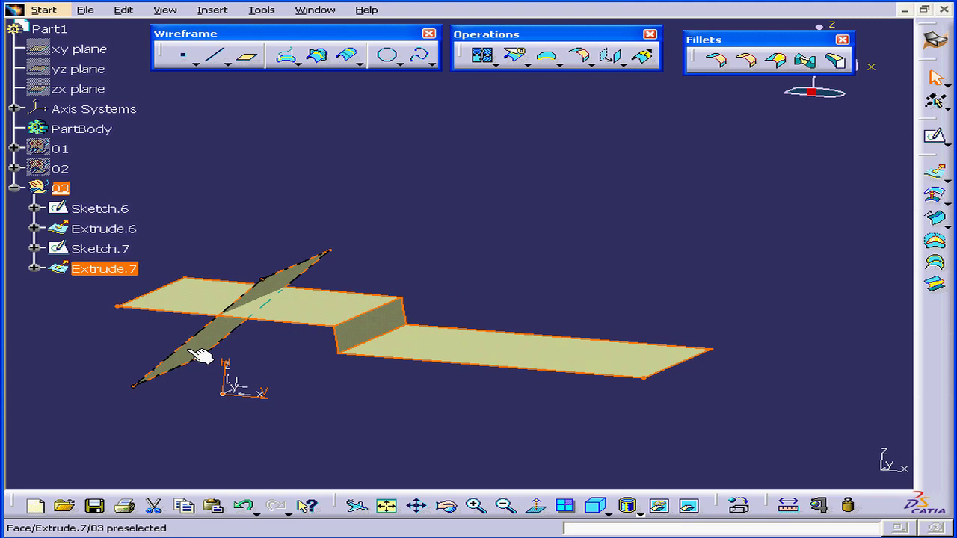
Start a Shape Fillet with Extrude.7 and Extrude.6 as the two supports
{"action": "left_click", "coordinate": [408, 317]}
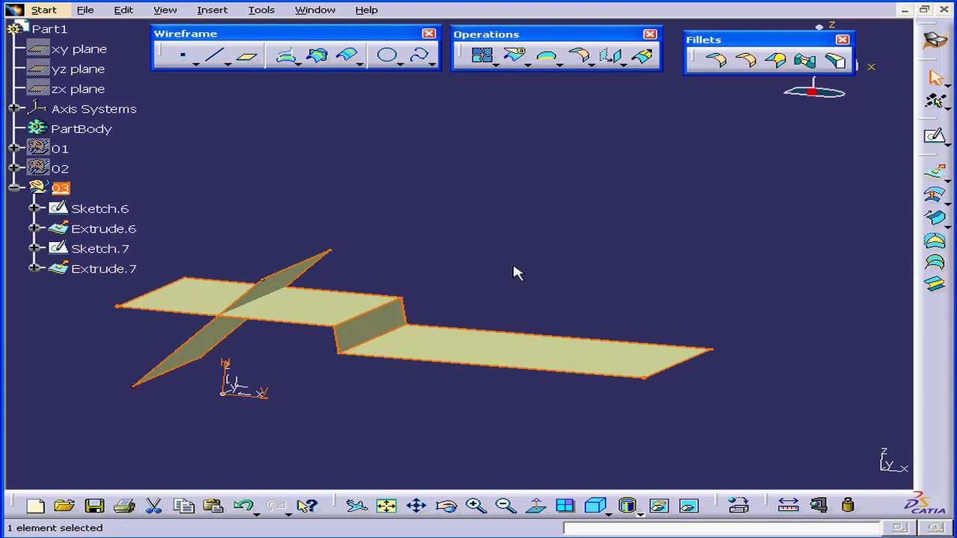
{"action": "left_click", "coordinate": [714, 61]}
{"action": "left_click_drag", "start_coordinate": [744, 147], "coordinate": [721, 120]}
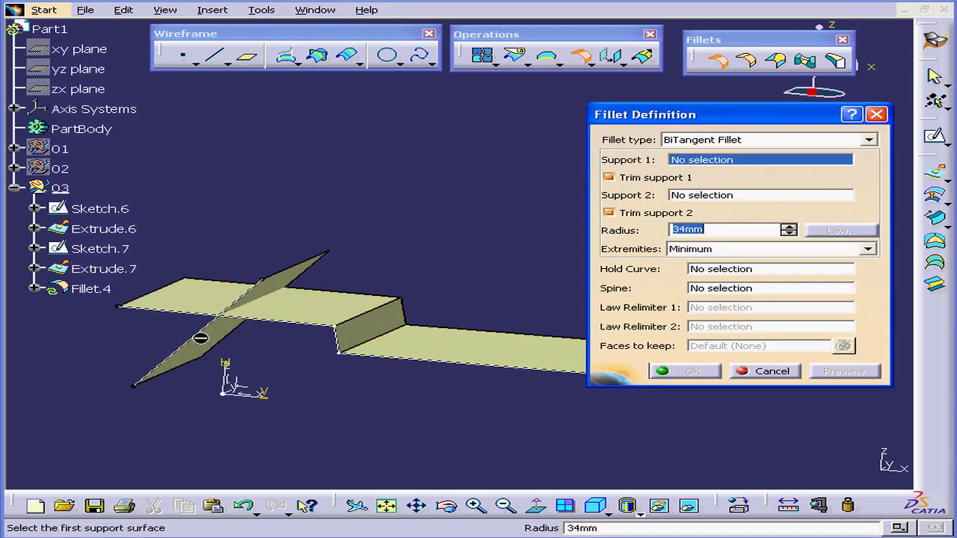
{"action": "left_click", "coordinate": [217, 329]}
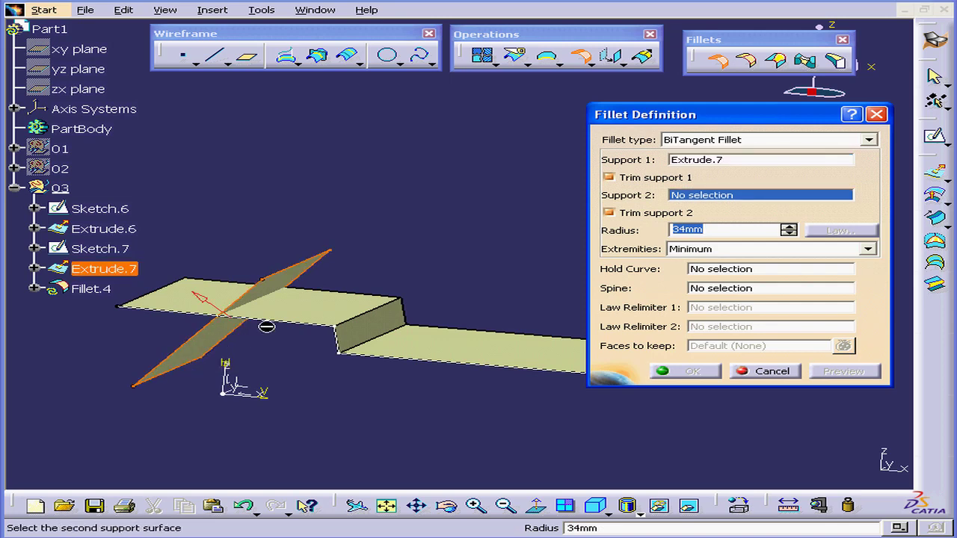
{"action": "left_click", "coordinate": [372, 310]}
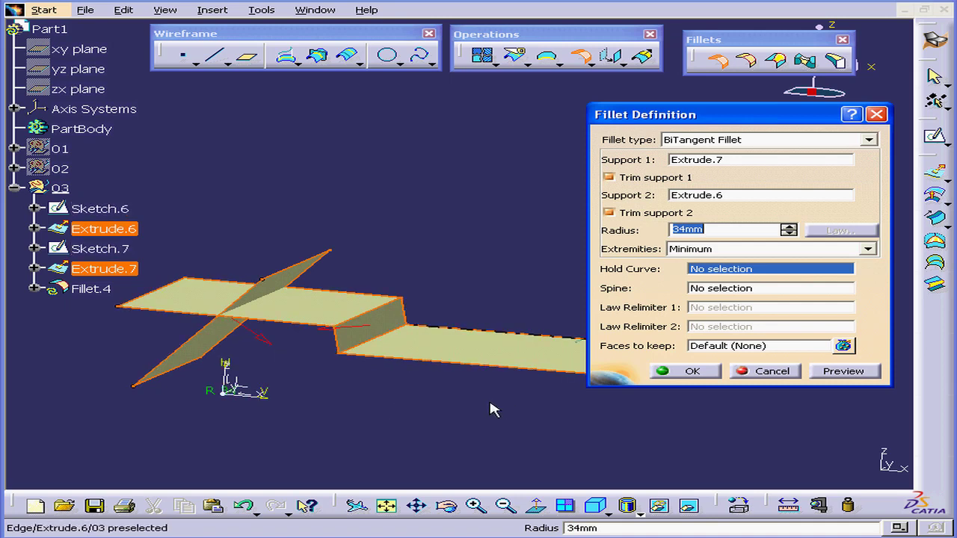
Set the fillet radius to 17mm and preview it
{"action": "left_click", "coordinate": [696, 229]}
{"action": "double_click", "coordinate": [697, 229]}
{"action": "type", "text": "17"}
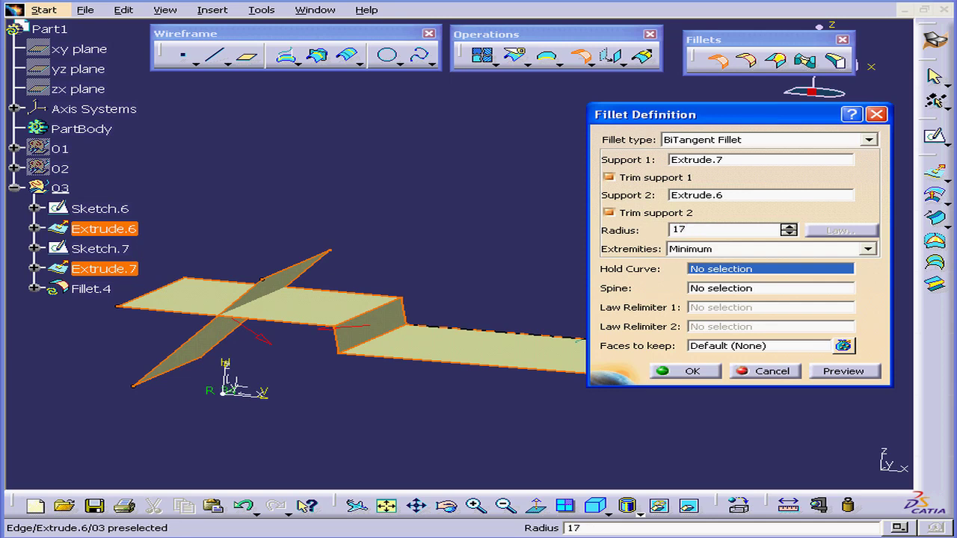
{"action": "key", "text": "Tab"}
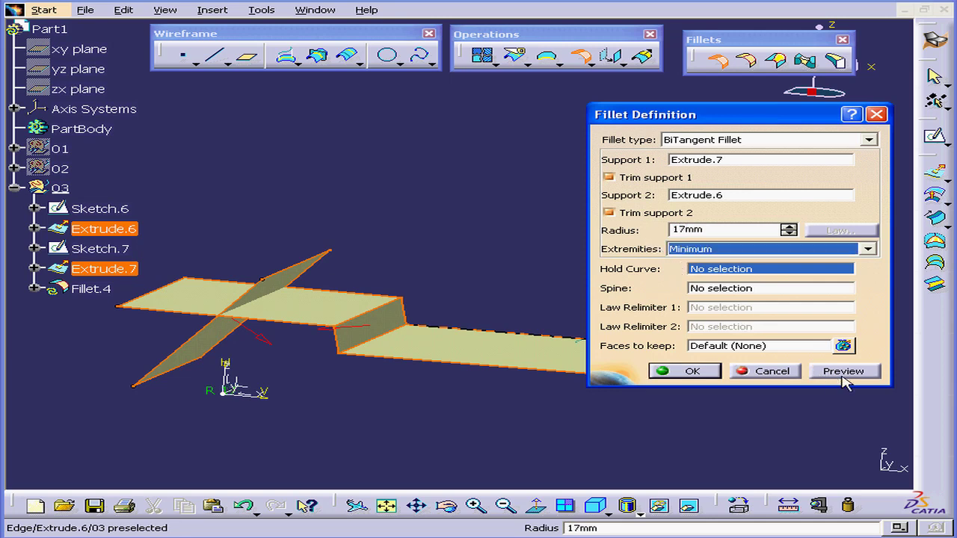
{"action": "left_click", "coordinate": [845, 371]}
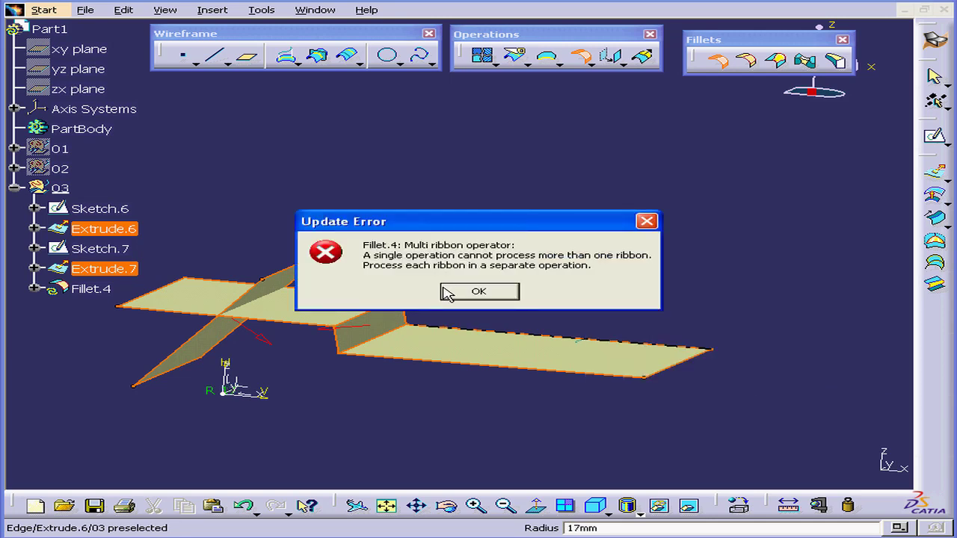
Dismiss the multi-ribbon error, keep Extrude.6's small step face, and re-preview
{"action": "left_click", "coordinate": [493, 294]}
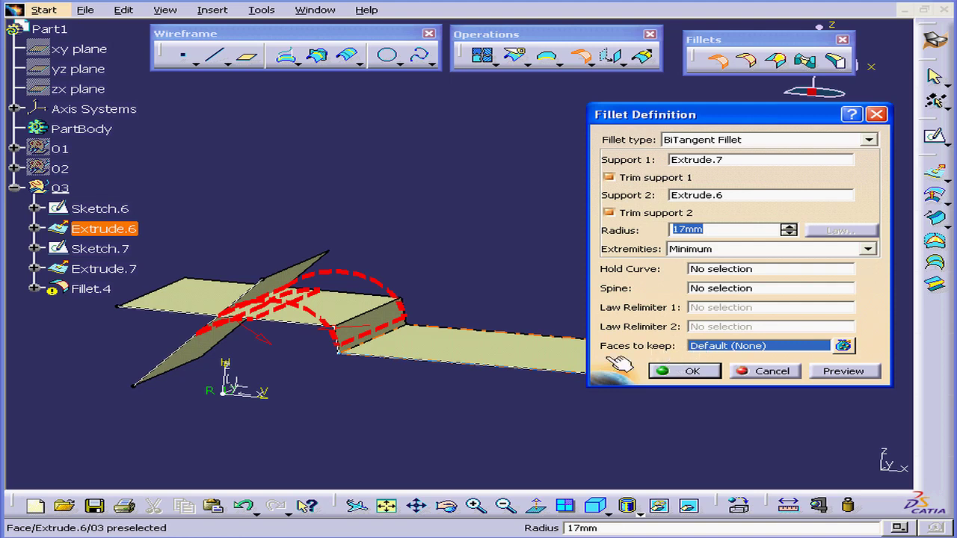
{"action": "left_click", "coordinate": [395, 320]}
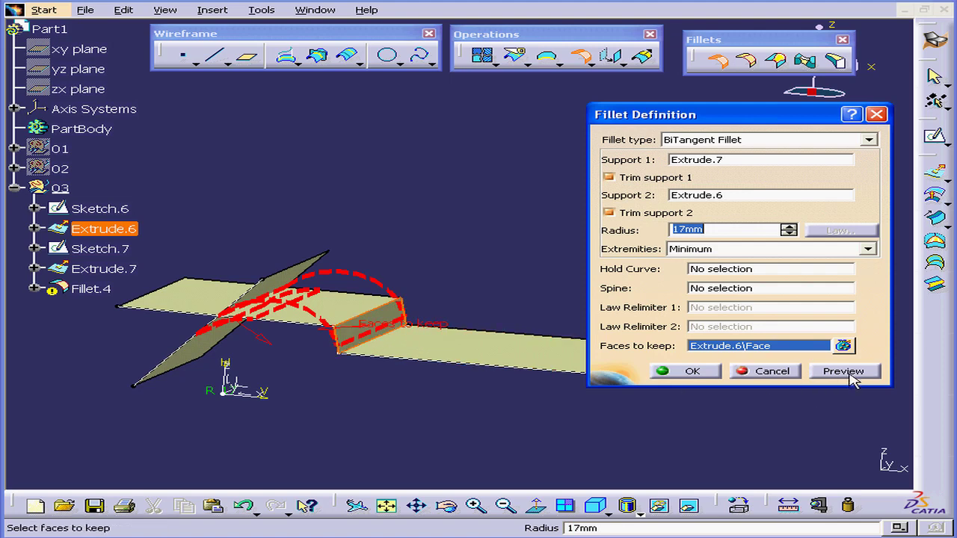
{"action": "left_click", "coordinate": [851, 372]}
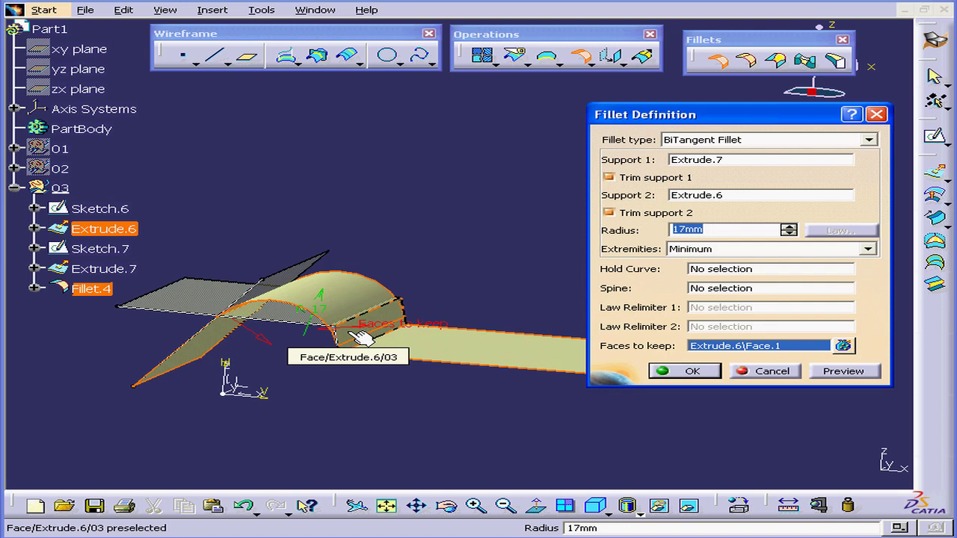
Create Fillet.4 and orbit the view to inspect the 17mm arch
{"action": "left_click", "coordinate": [691, 372]}
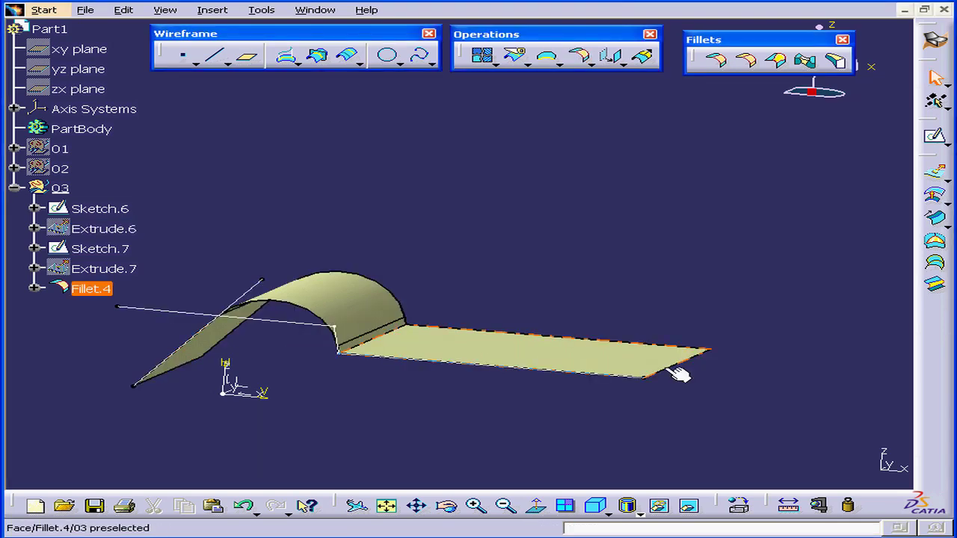
{"action": "mouse_move", "coordinate": [277, 363]}
{"action": "middle_mouse_down"}
{"action": "mouse_move", "coordinate": [361, 355]}
{"action": "mouse_move", "coordinate": [288, 352]}
{"action": "mouse_move", "coordinate": [252, 358]}
{"action": "mouse_move", "coordinate": [256, 367]}
{"action": "middle_mouse_up"}
{"action": "mouse_move", "coordinate": [409, 361]}
{"action": "middle_mouse_down"}
{"action": "mouse_move", "coordinate": [414, 390]}
{"action": "mouse_move", "coordinate": [368, 393]}
{"action": "middle_mouse_up"}
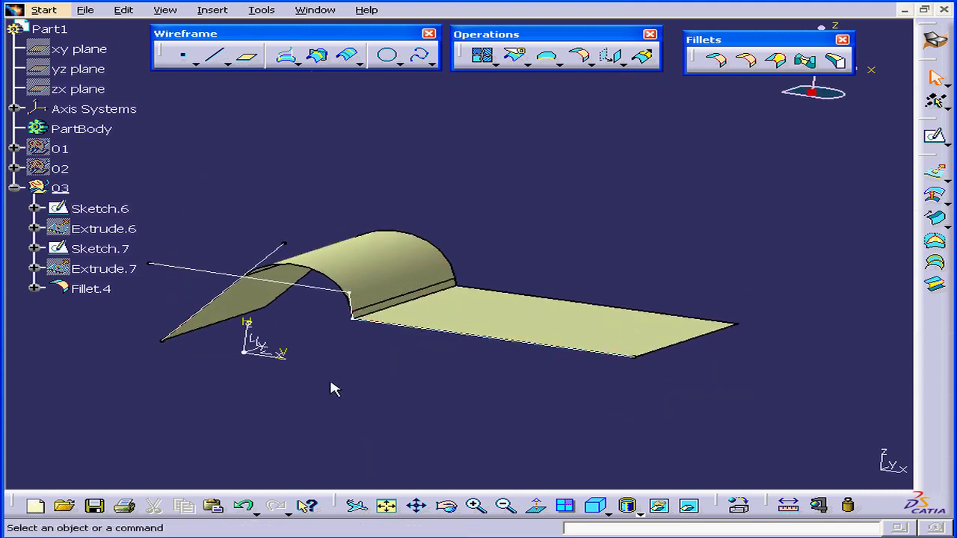